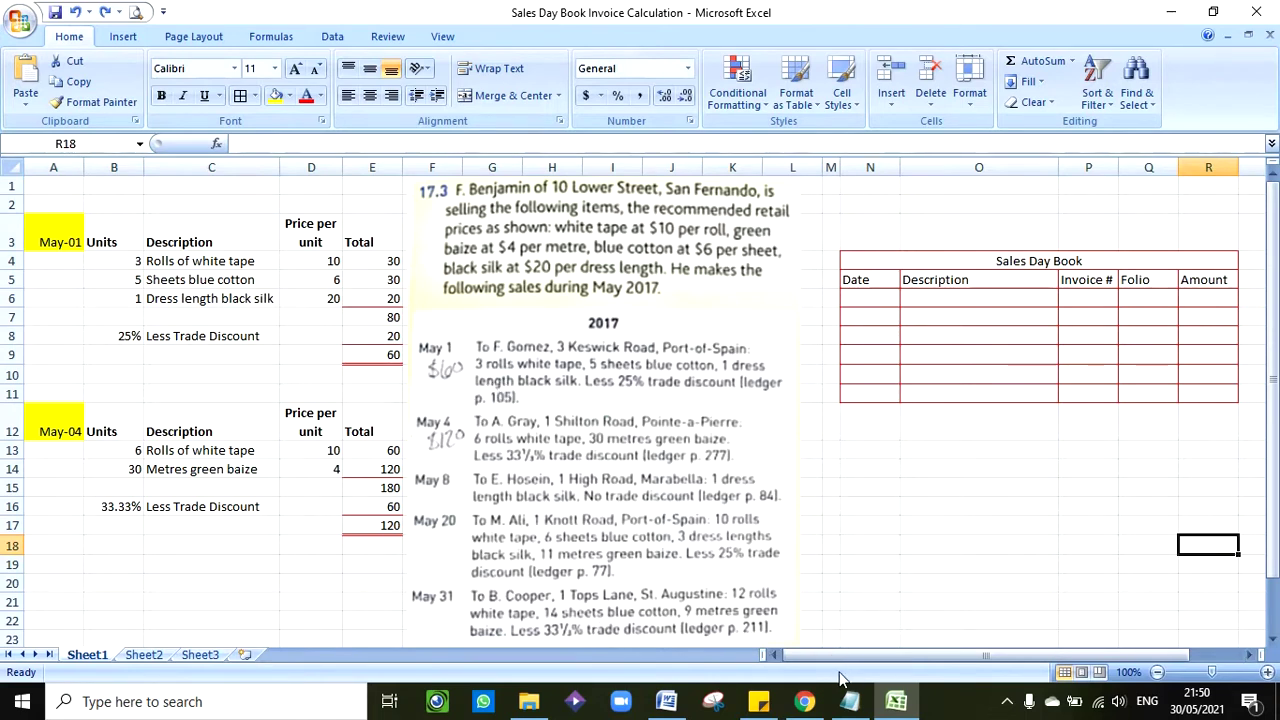
Switch from Excel to the browser showing the 'Sales Day Book/Sales Journal' YouTube playlist
left_click(806, 703)
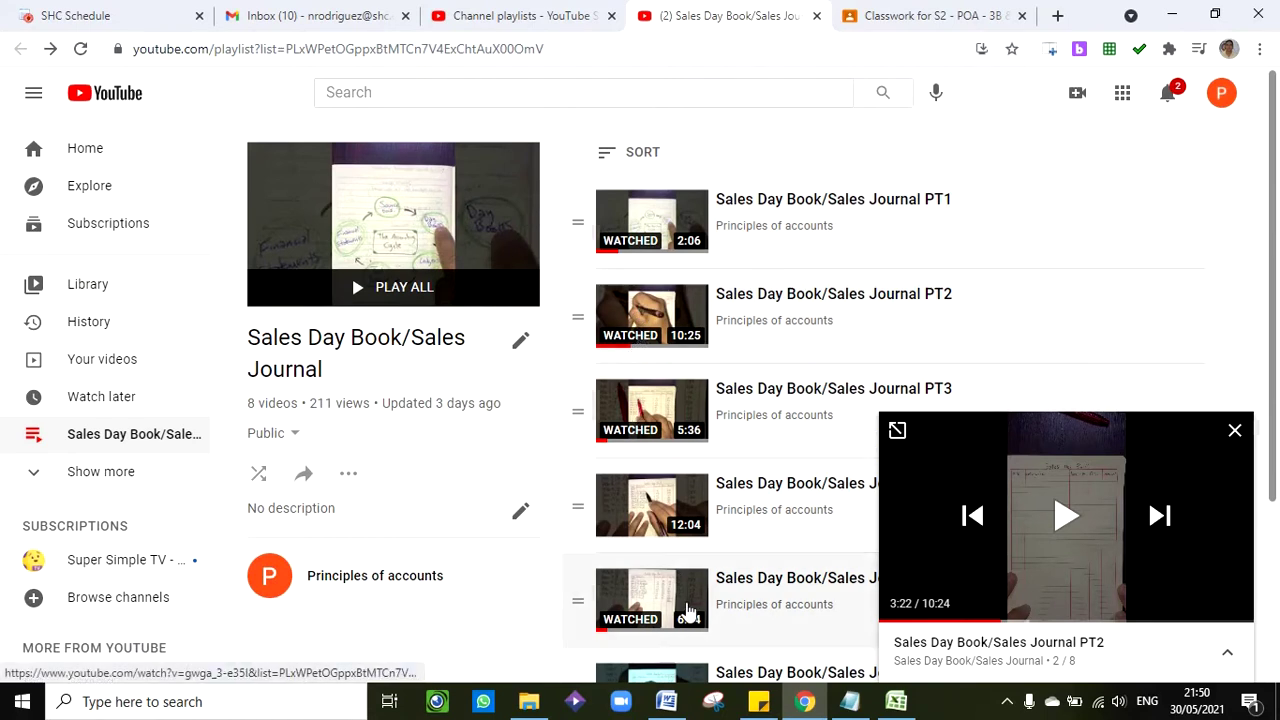
Close the YouTube mini video player
left_click(1234, 431)
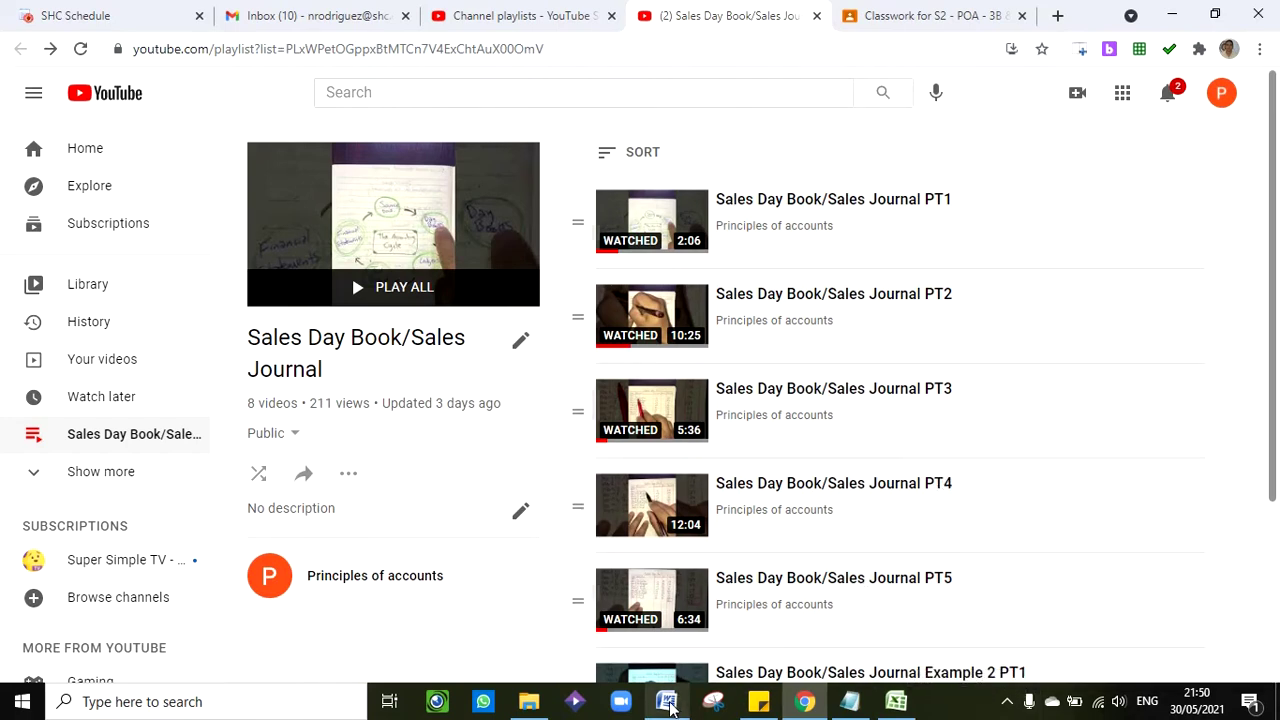
Return to the Sales Day Book workbook in Excel
mouse_move(670, 706)
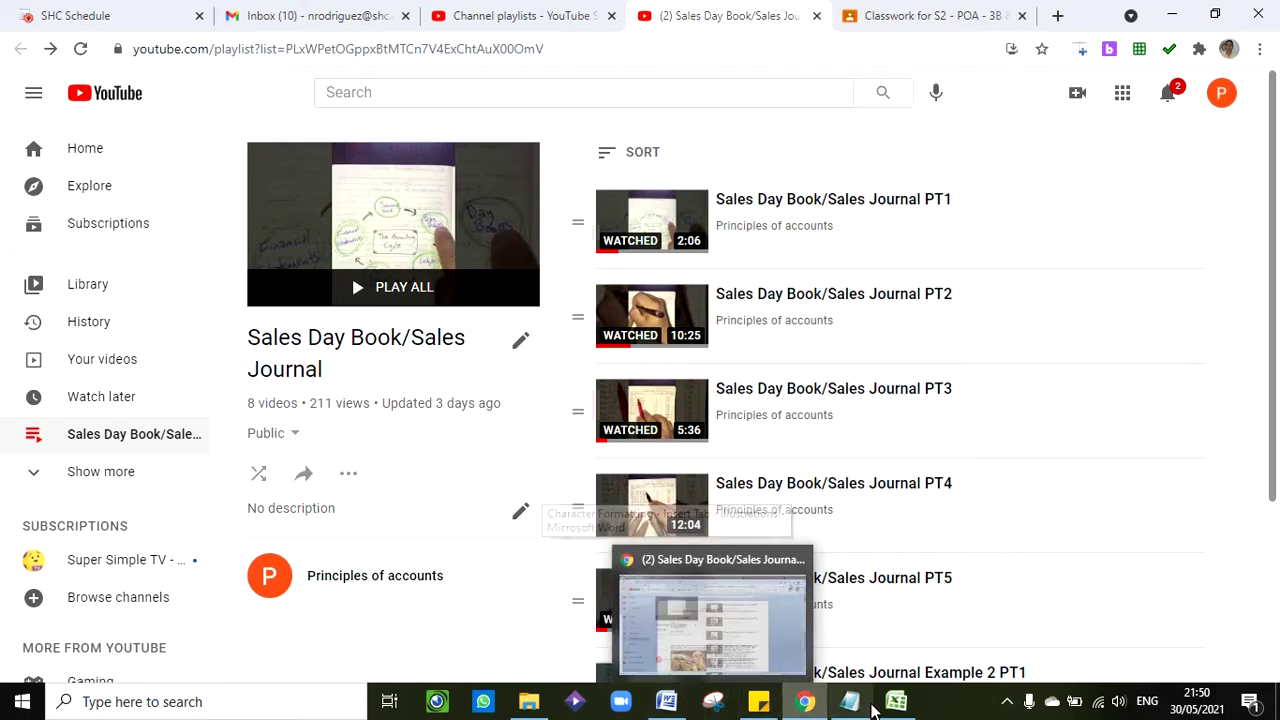
mouse_move(916, 710)
left_click(900, 672)
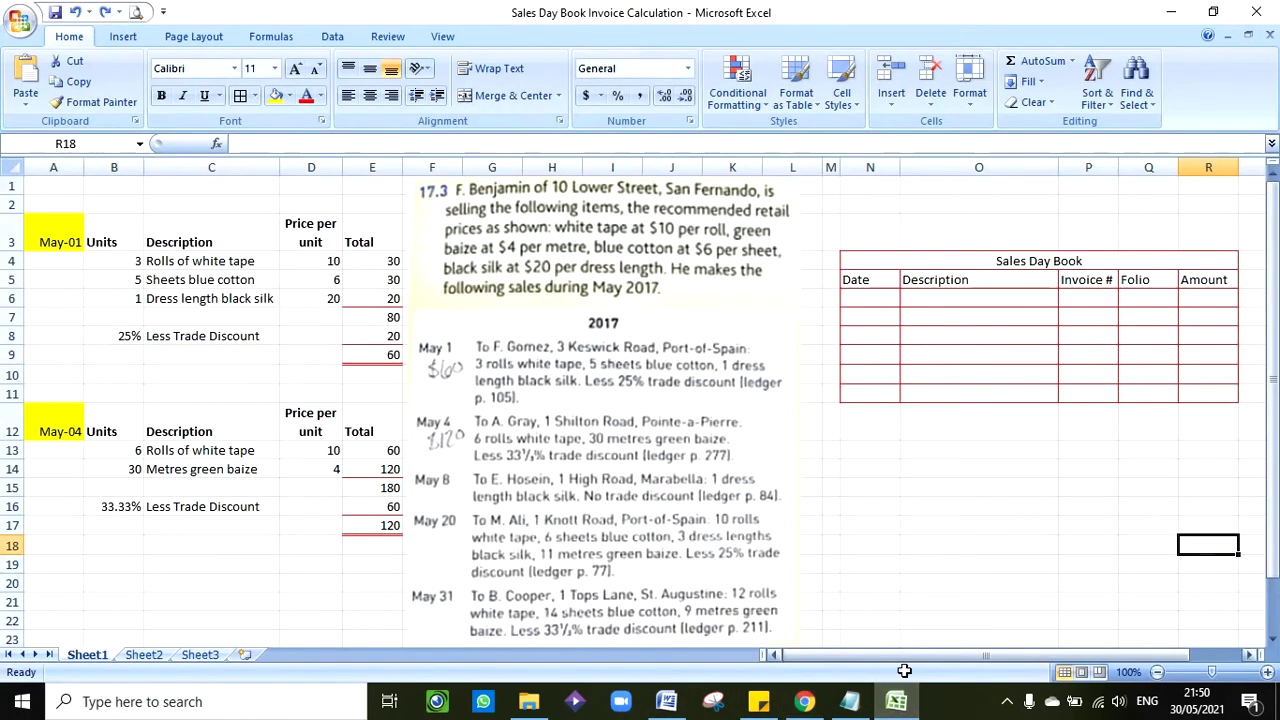
Open the CamScanner 05-28-2021 10.09.pdf attachment from the Classroom assignment page
left_click(805, 703)
left_click(886, 15)
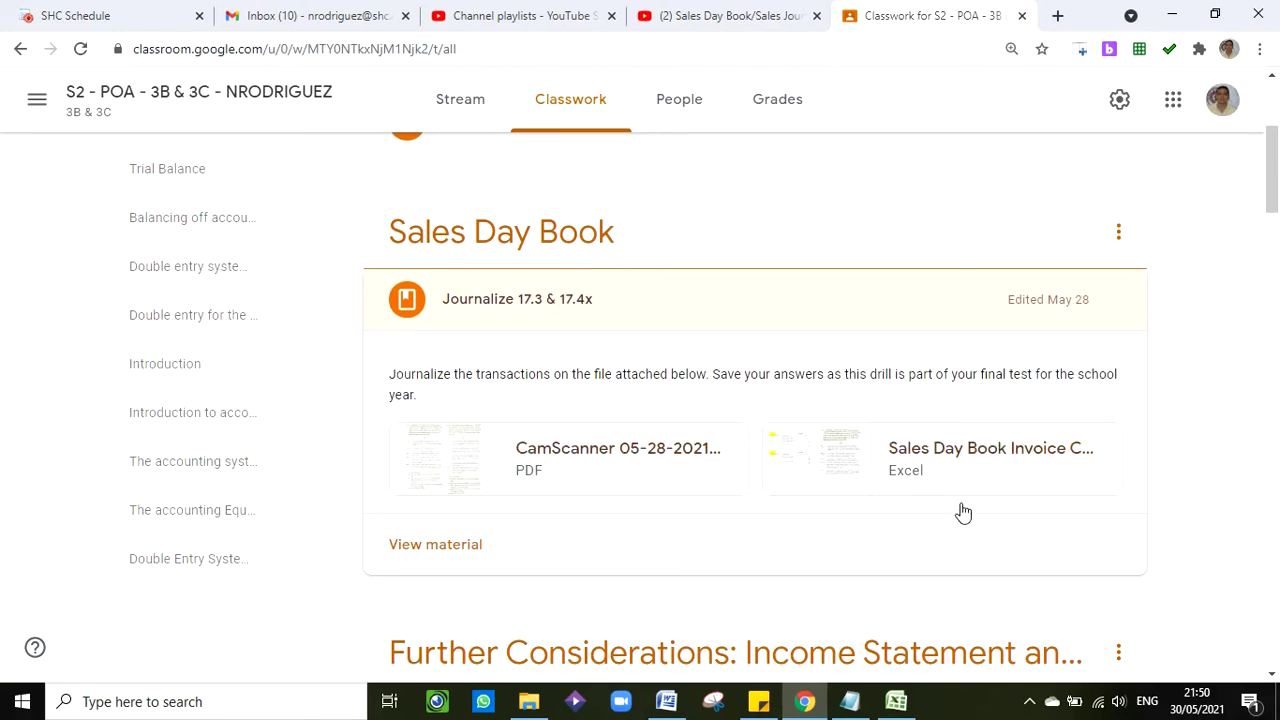
left_click(474, 463)
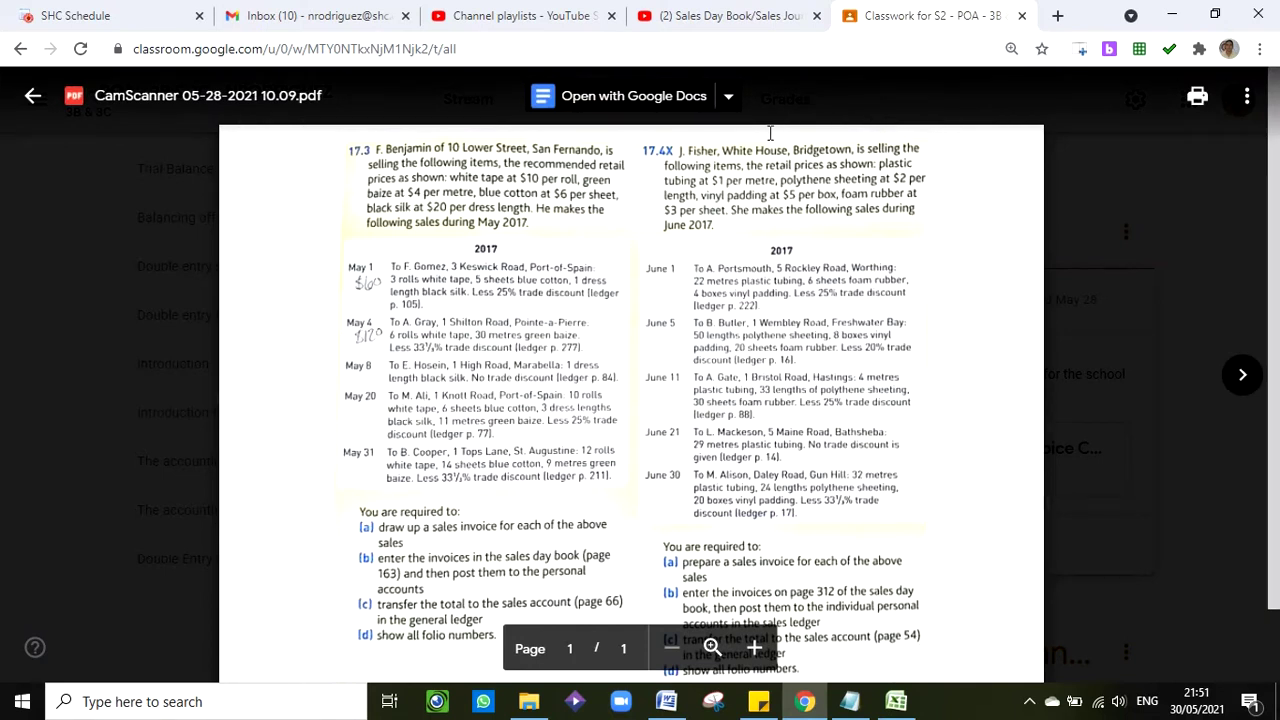
Close the exercise PDF, reopen it for another look, then return to the Excel workbook
key("Escape")
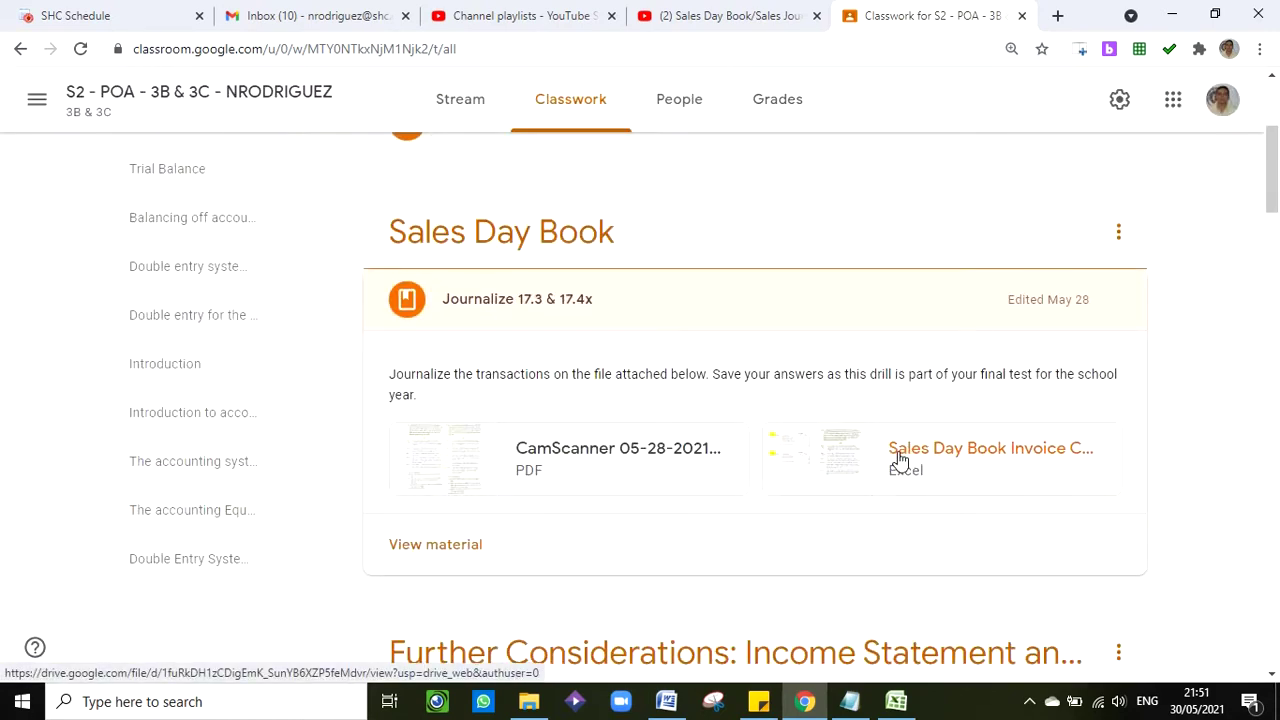
left_click(896, 702)
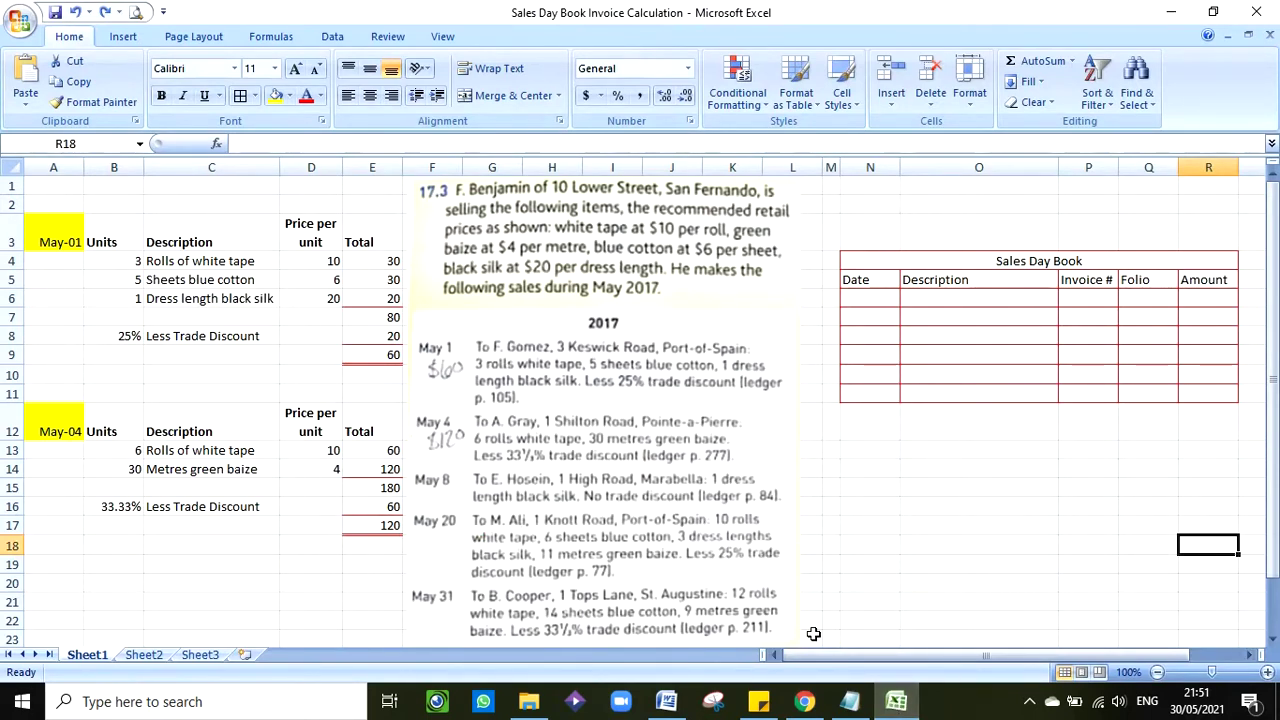
left_click(806, 705)
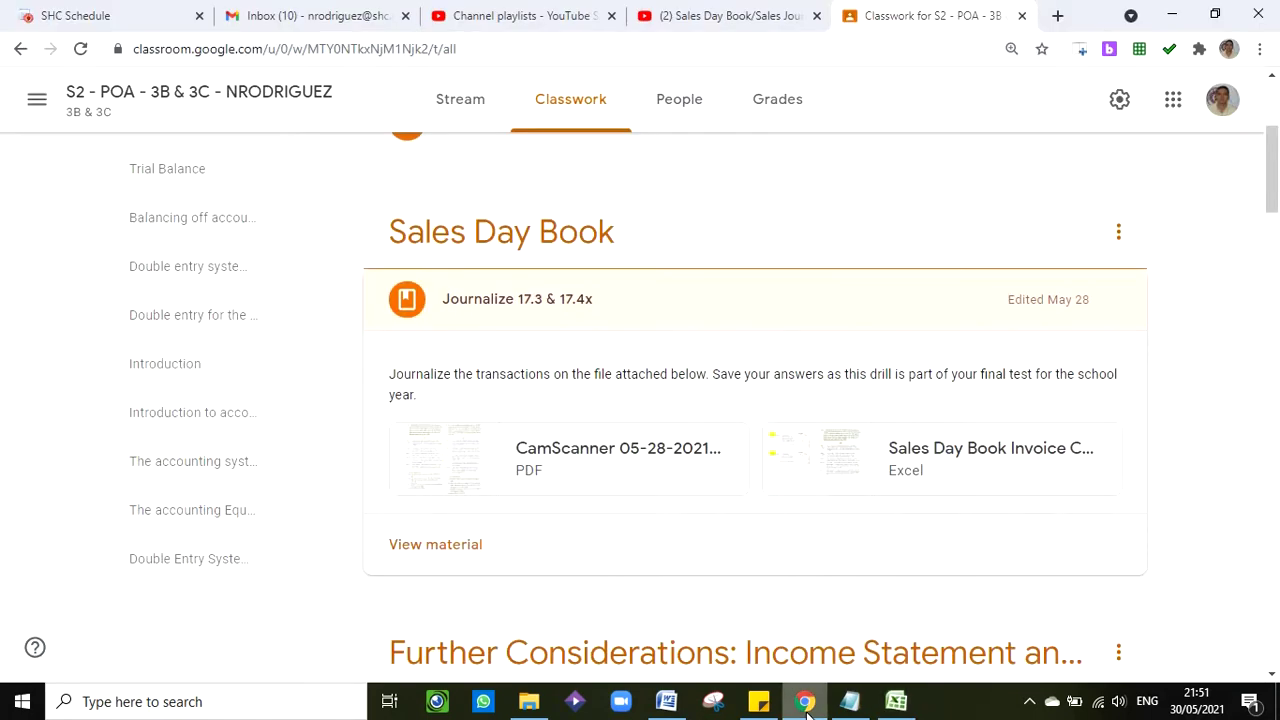
left_click(540, 449)
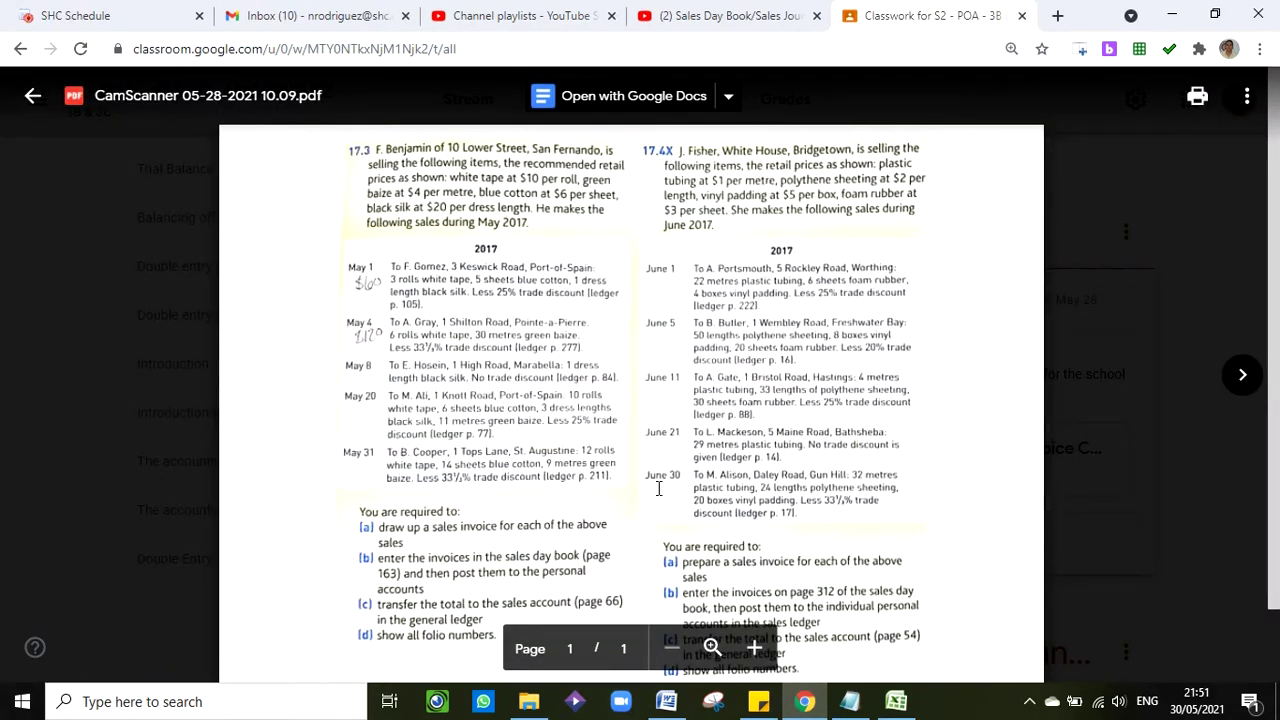
left_click(896, 704)
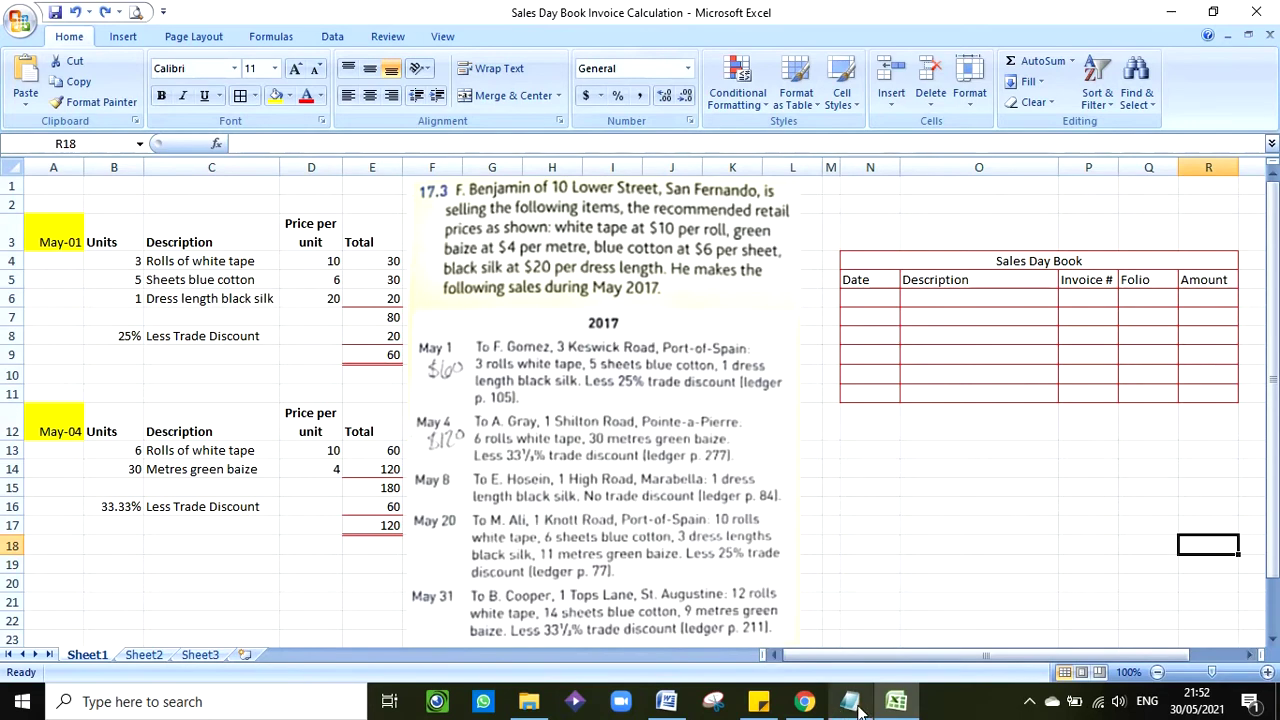
left_click(808, 702)
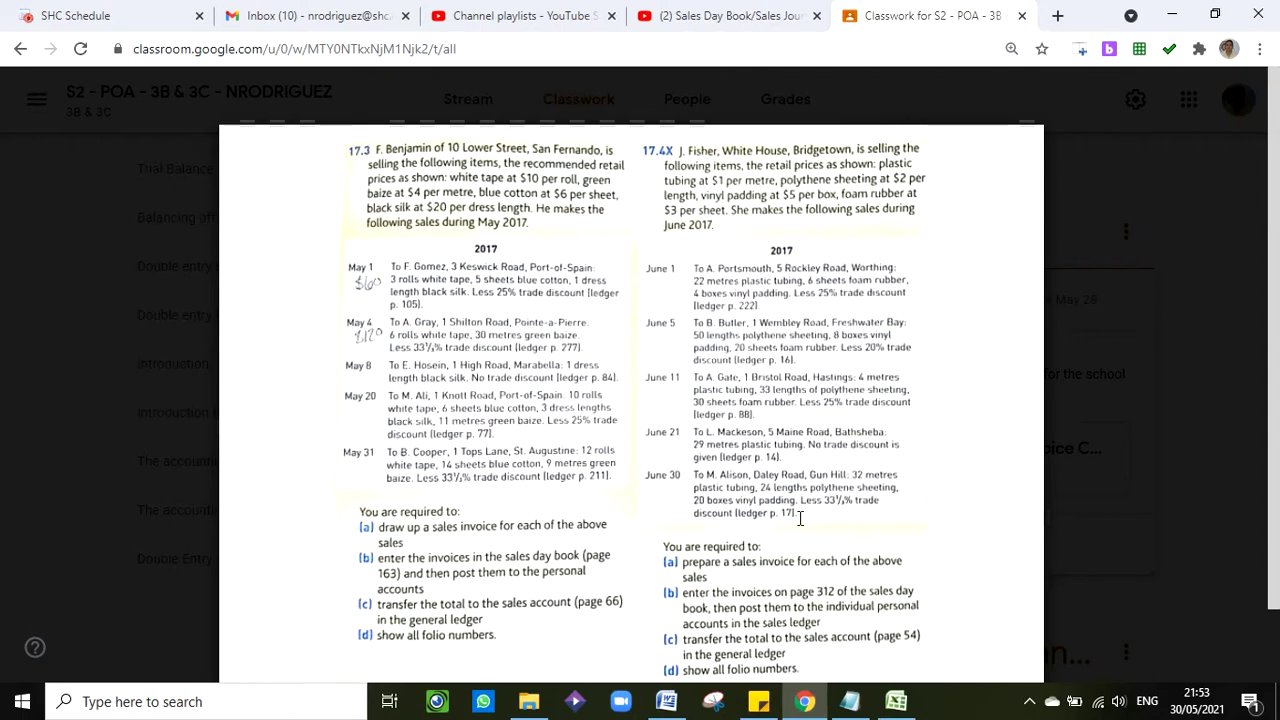
left_click(896, 701)
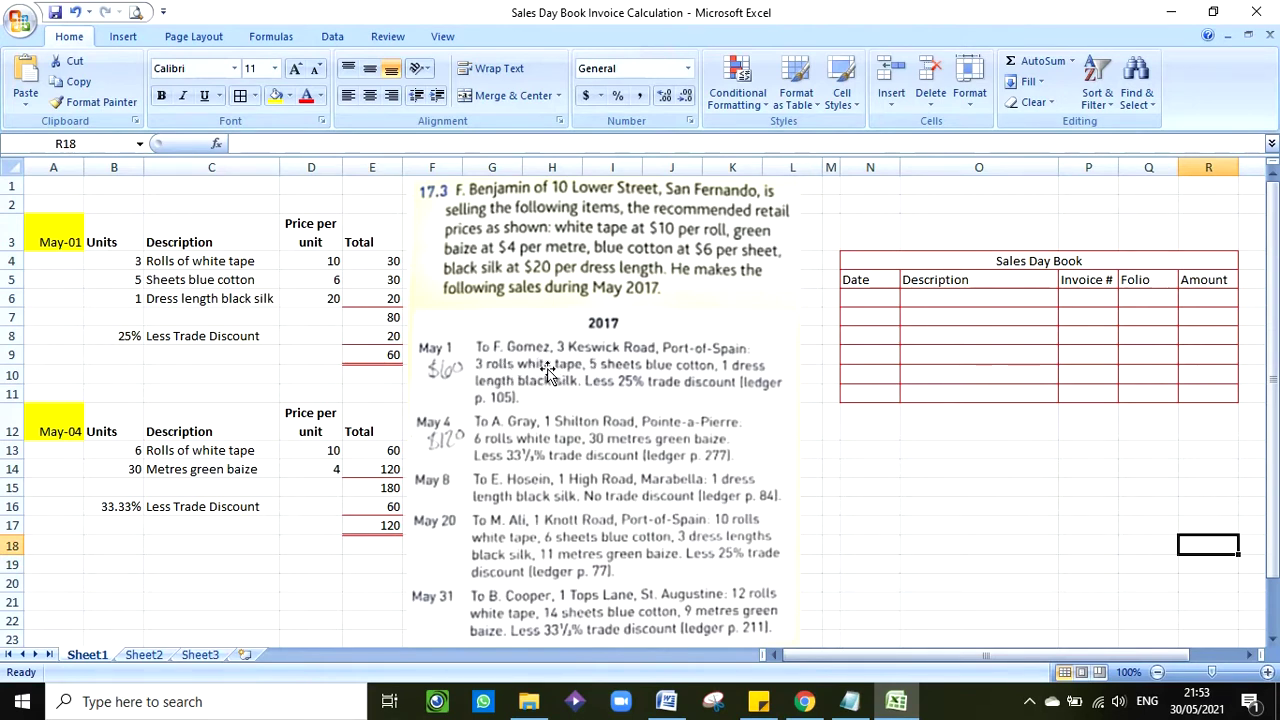
left_click(57, 237)
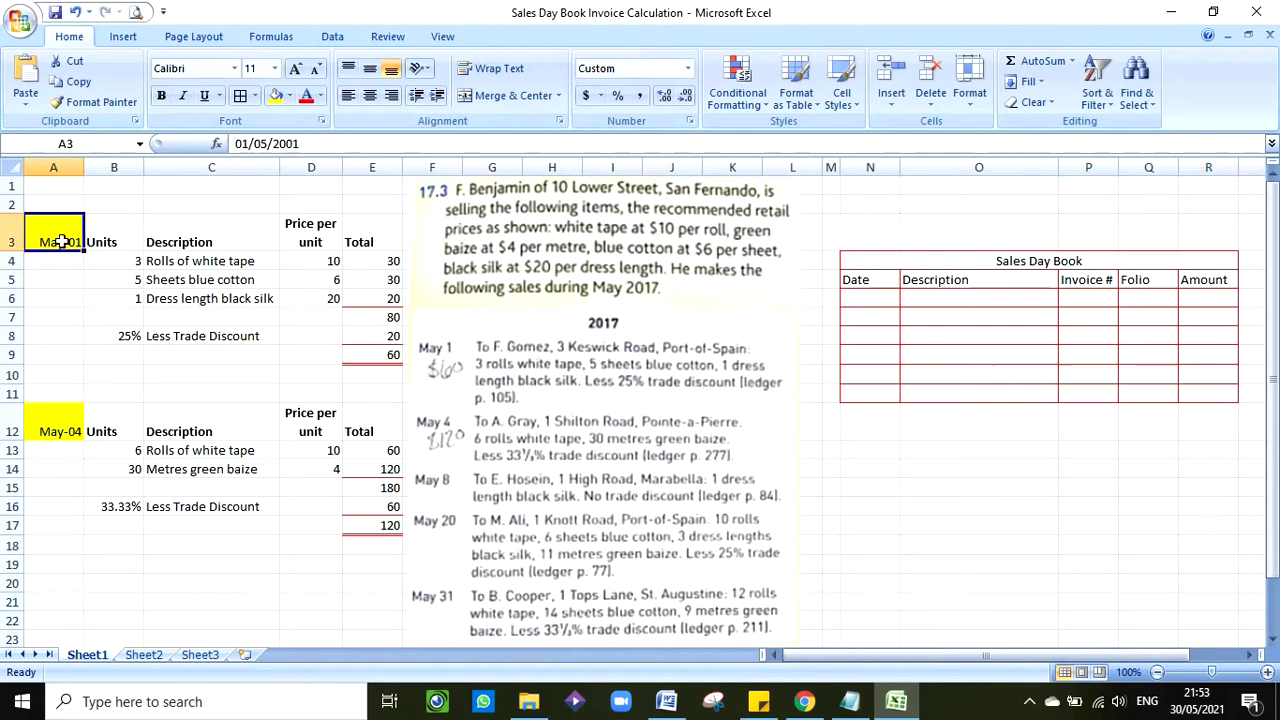
left_click(124, 241)
left_click(185, 242)
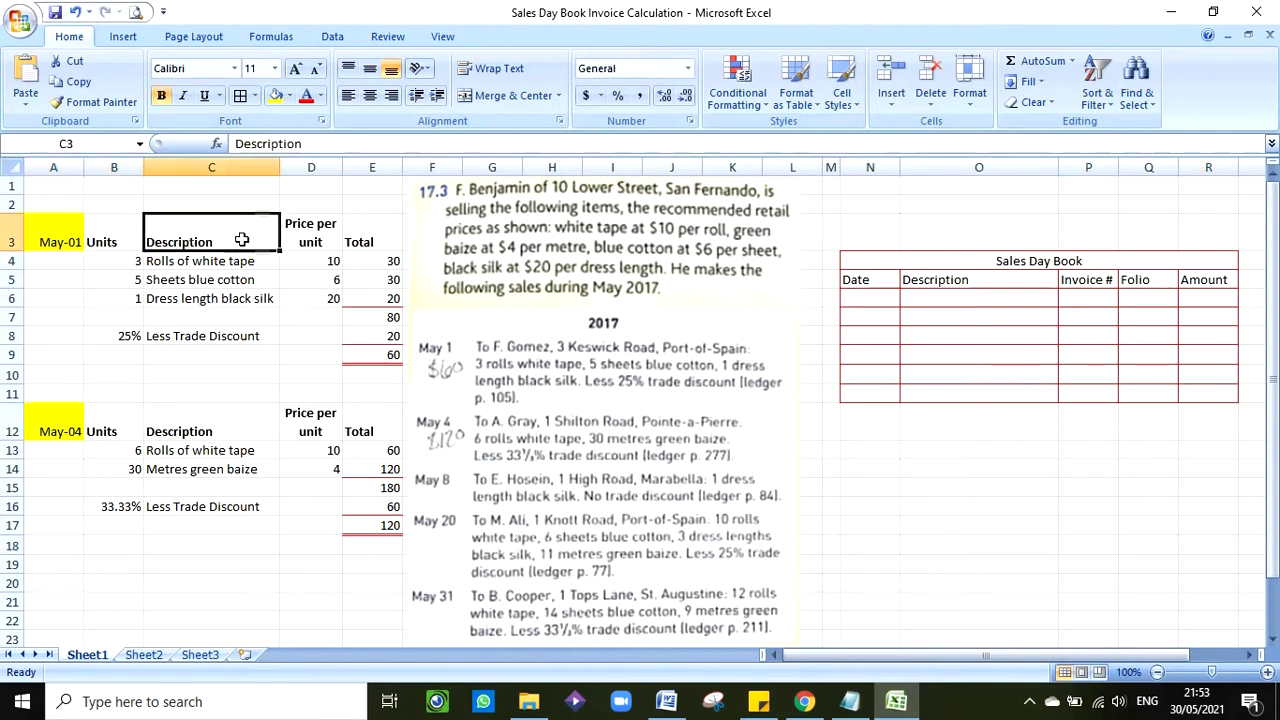
left_click(300, 236)
key("ctrl+b")
left_click(376, 237)
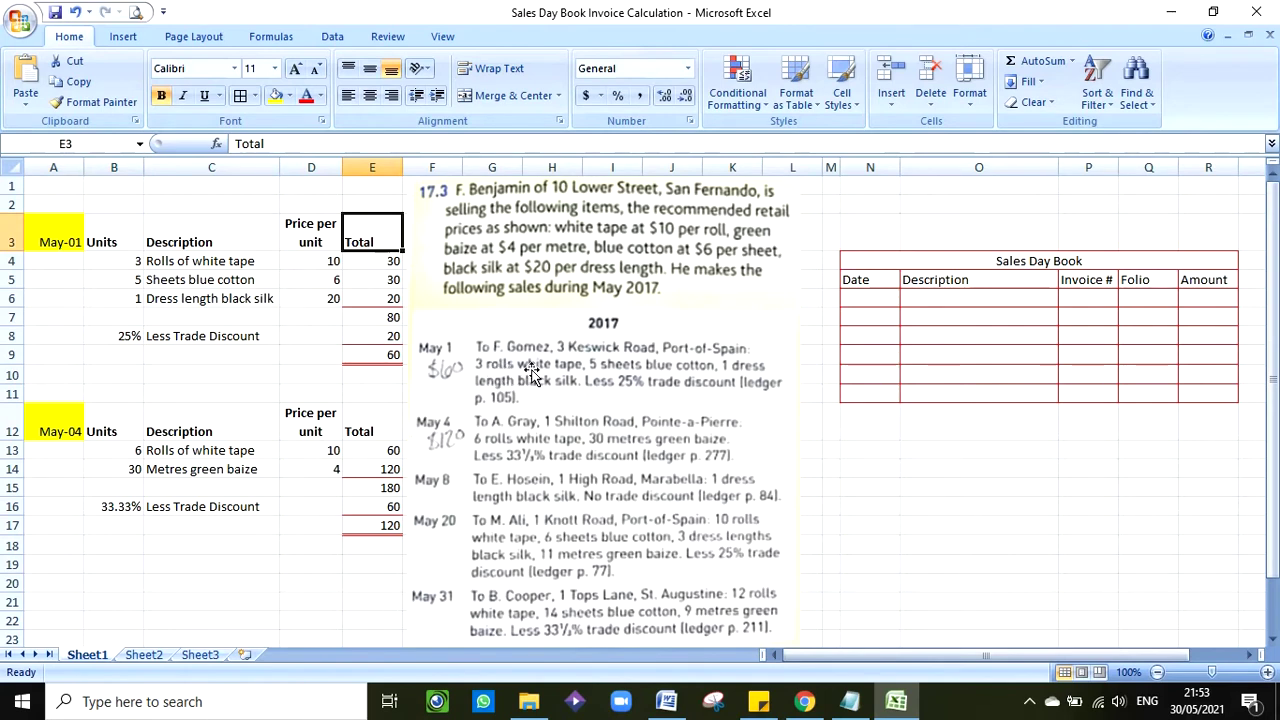
left_click(139, 258)
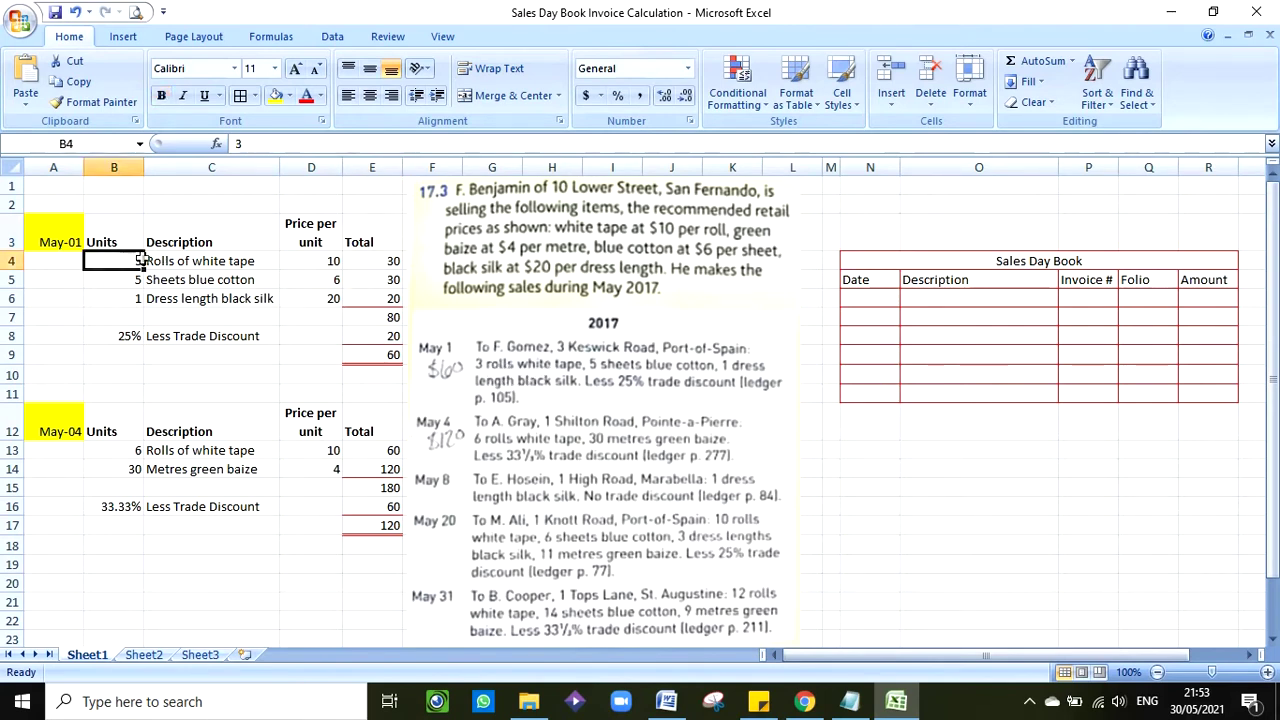
left_click(191, 260)
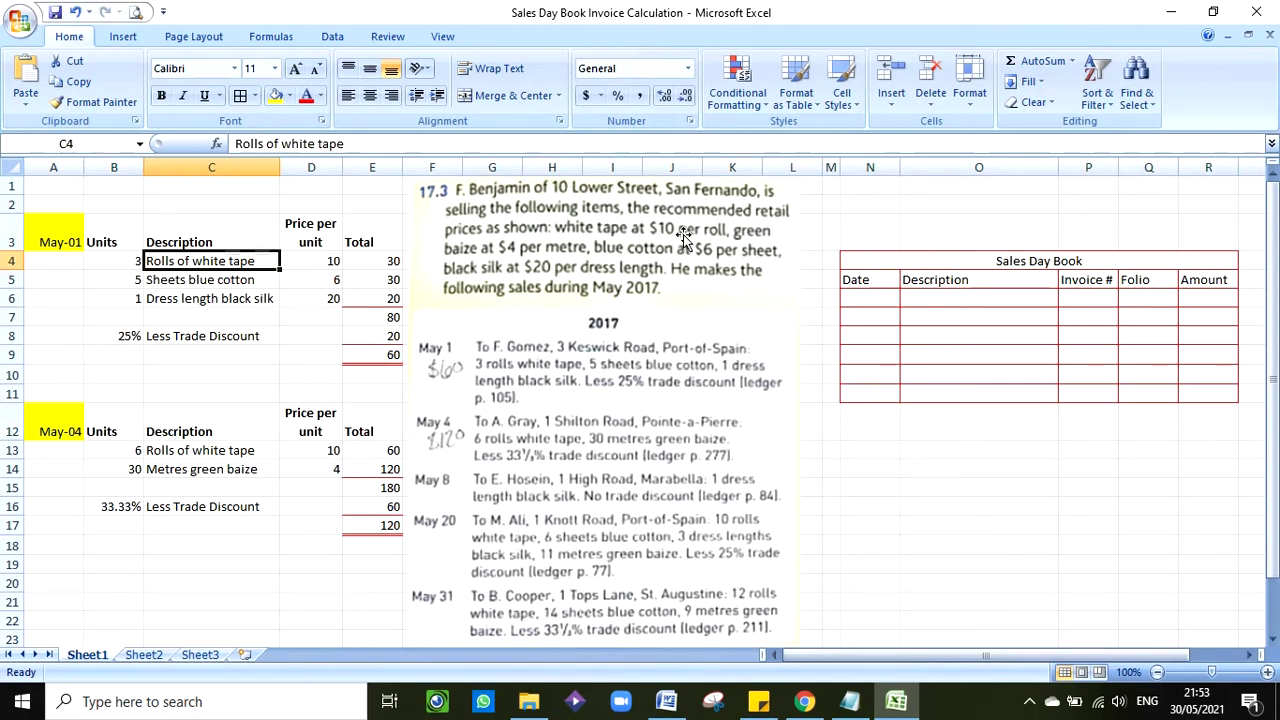
left_click(322, 264)
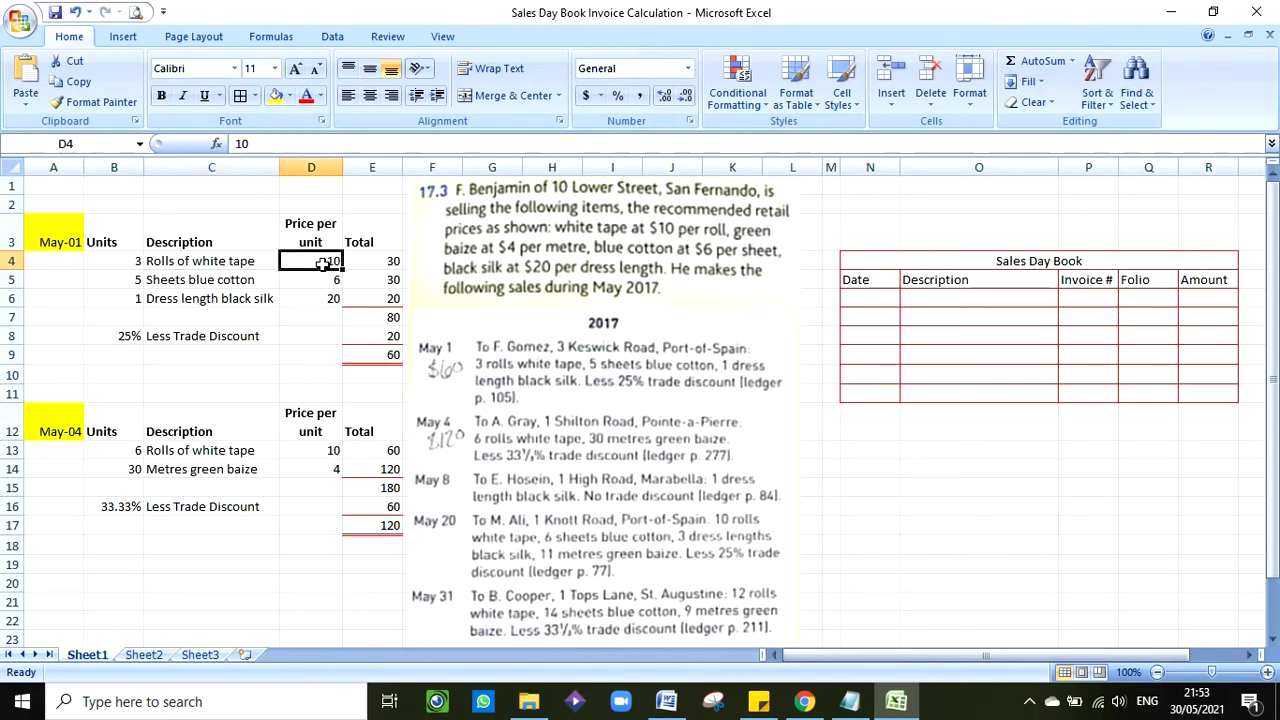
left_click(126, 261)
left_click(290, 258)
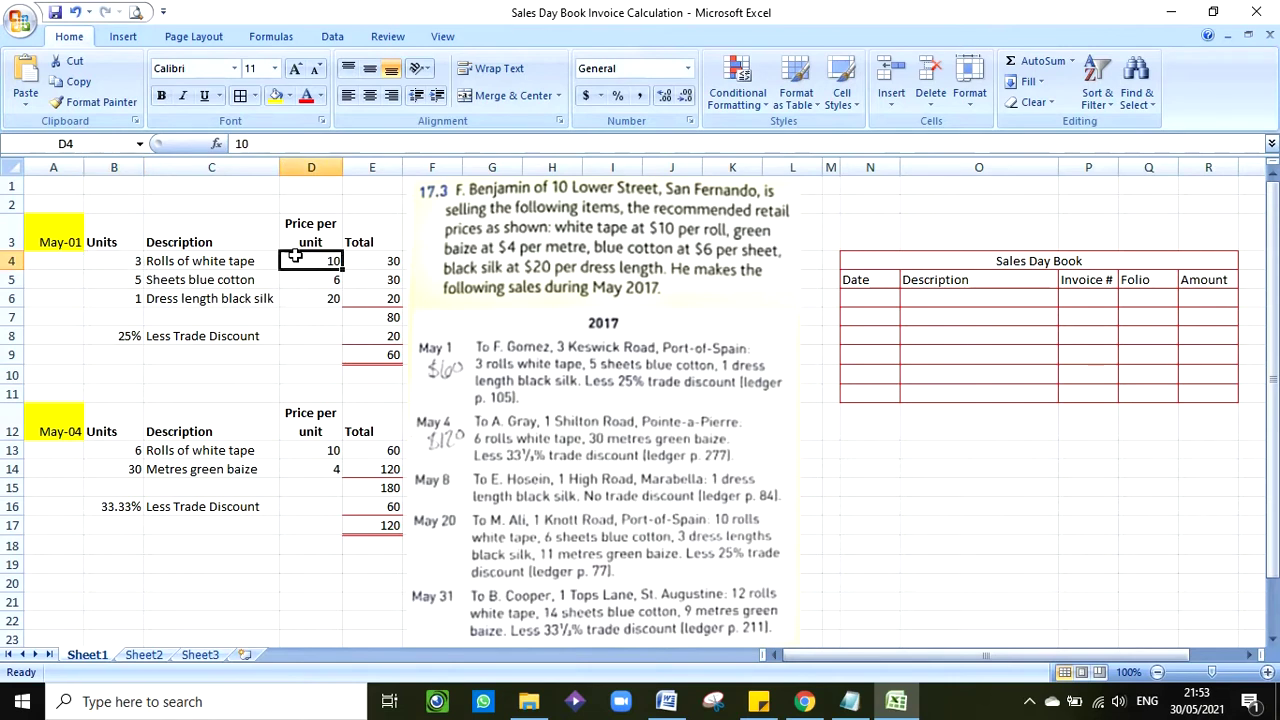
left_click(400, 261)
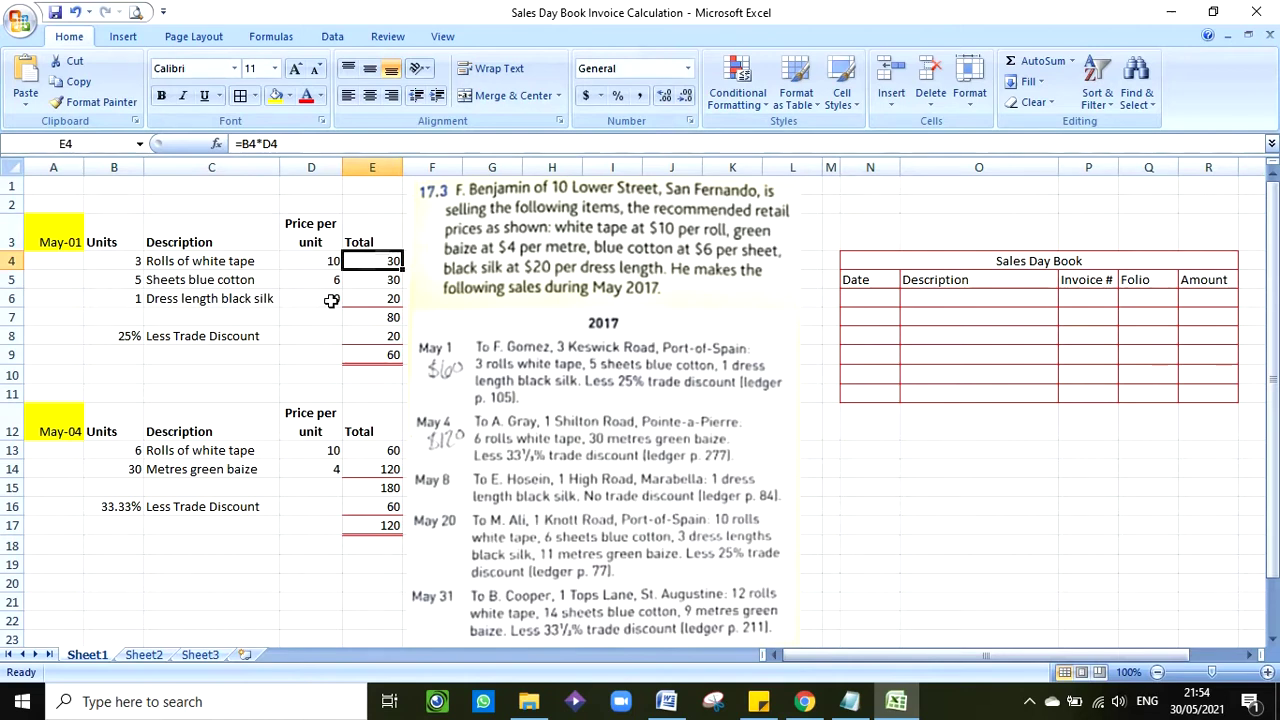
left_click(397, 298)
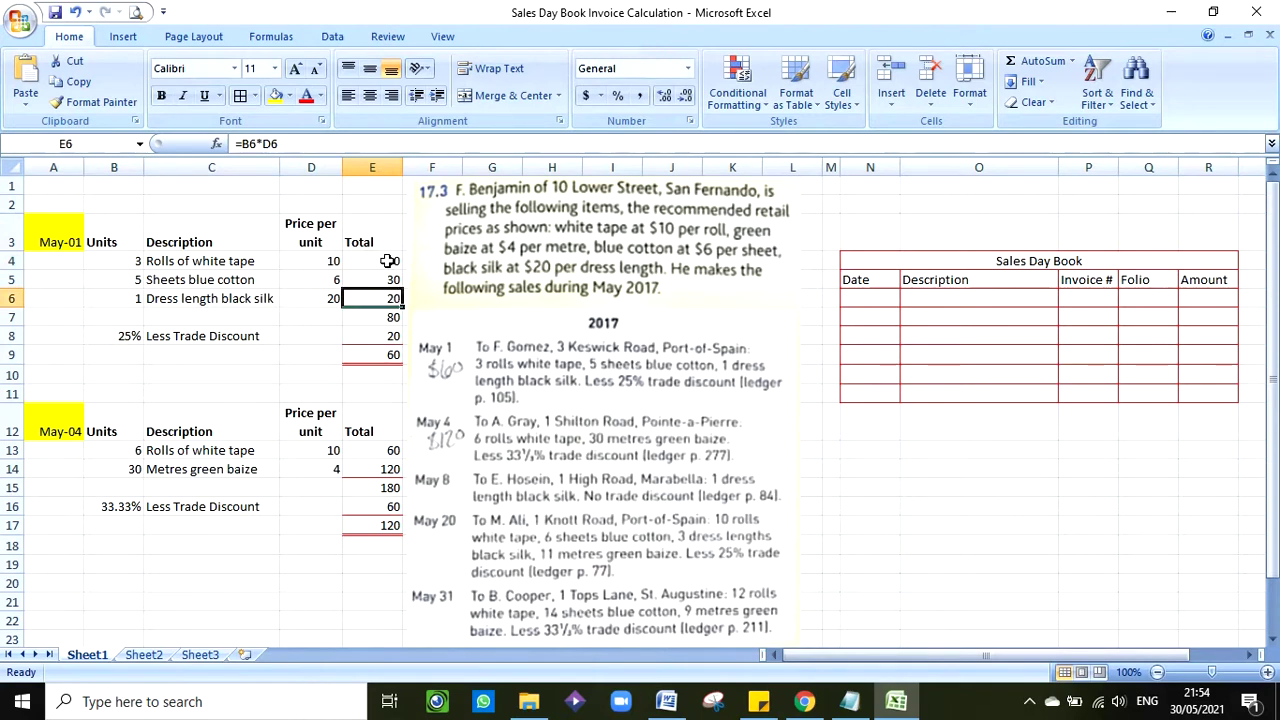
left_click_drag(388, 261, 391, 298)
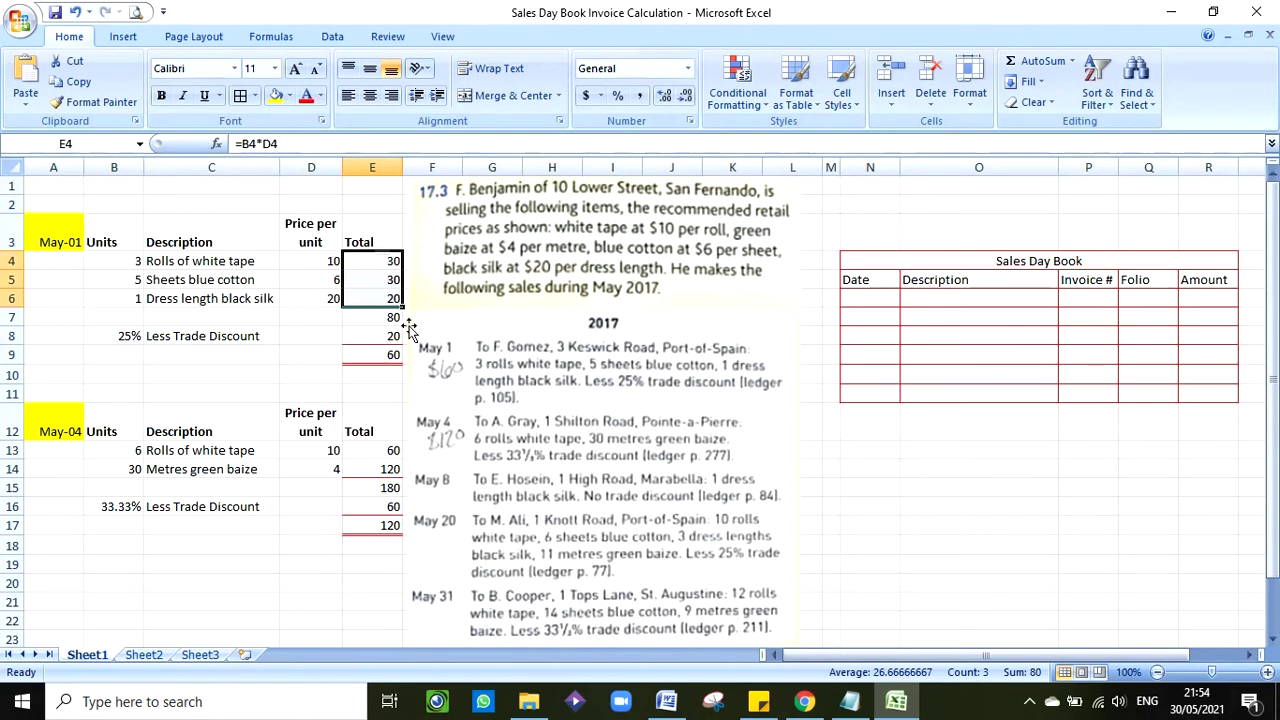
key("alt+equal")
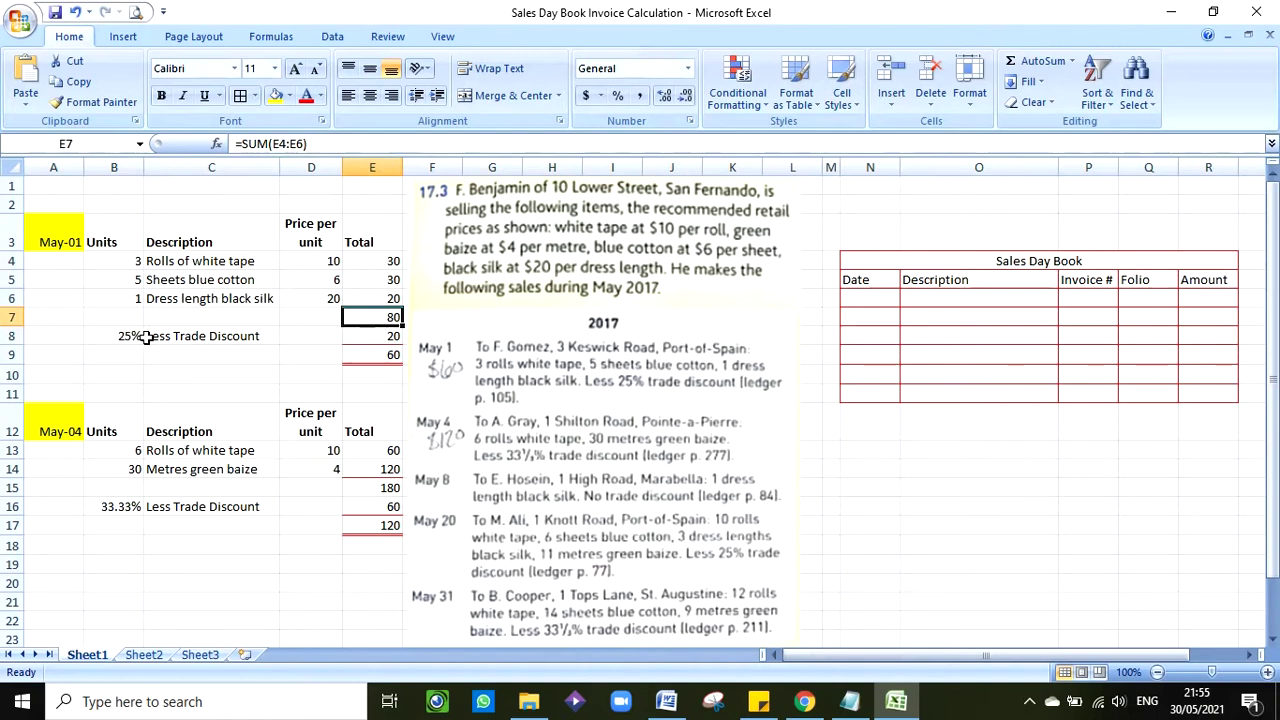
left_click(393, 337)
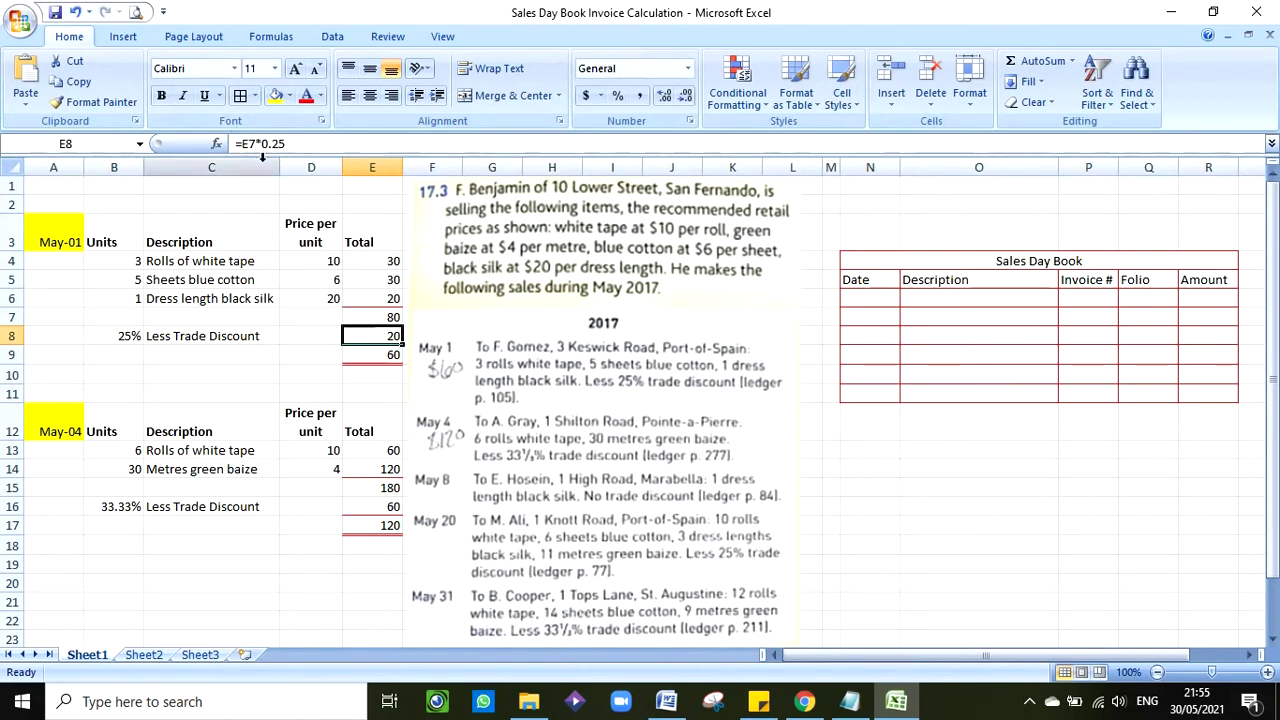
left_click(392, 355)
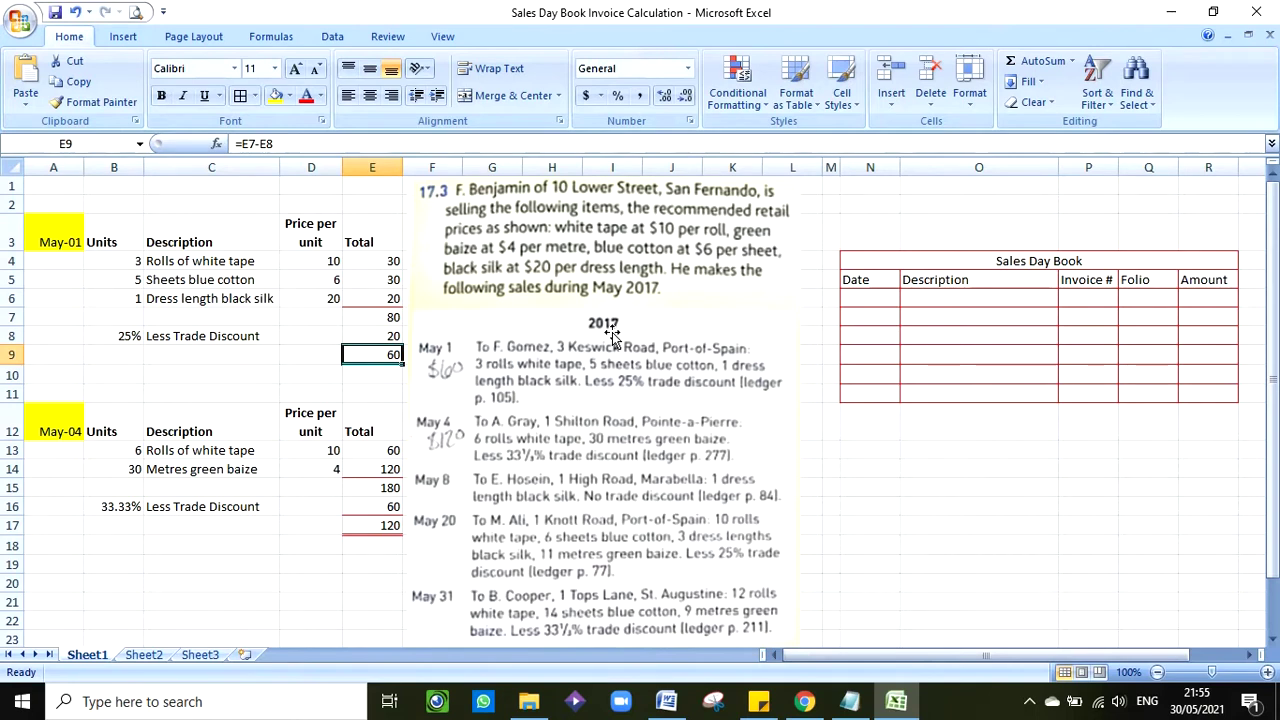
Enter the year 2017 and the date May 1 in the Sales Day Book's Date column
left_click(885, 304)
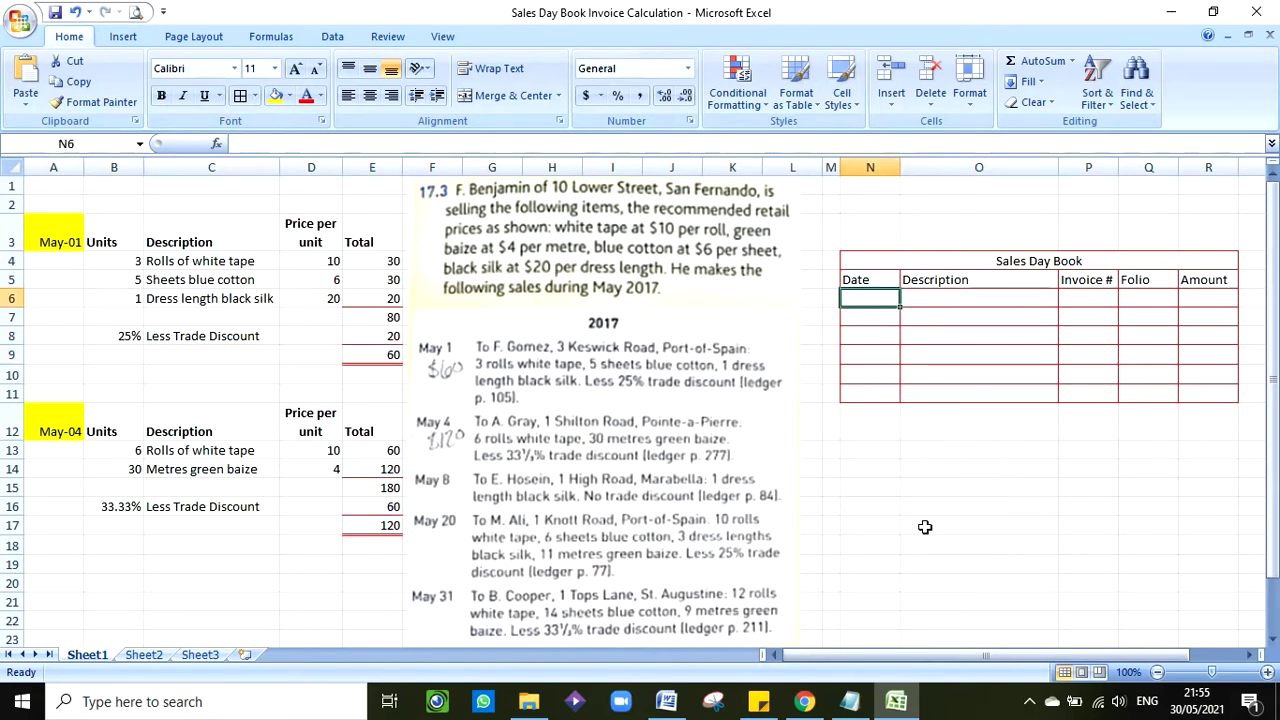
type("2017")
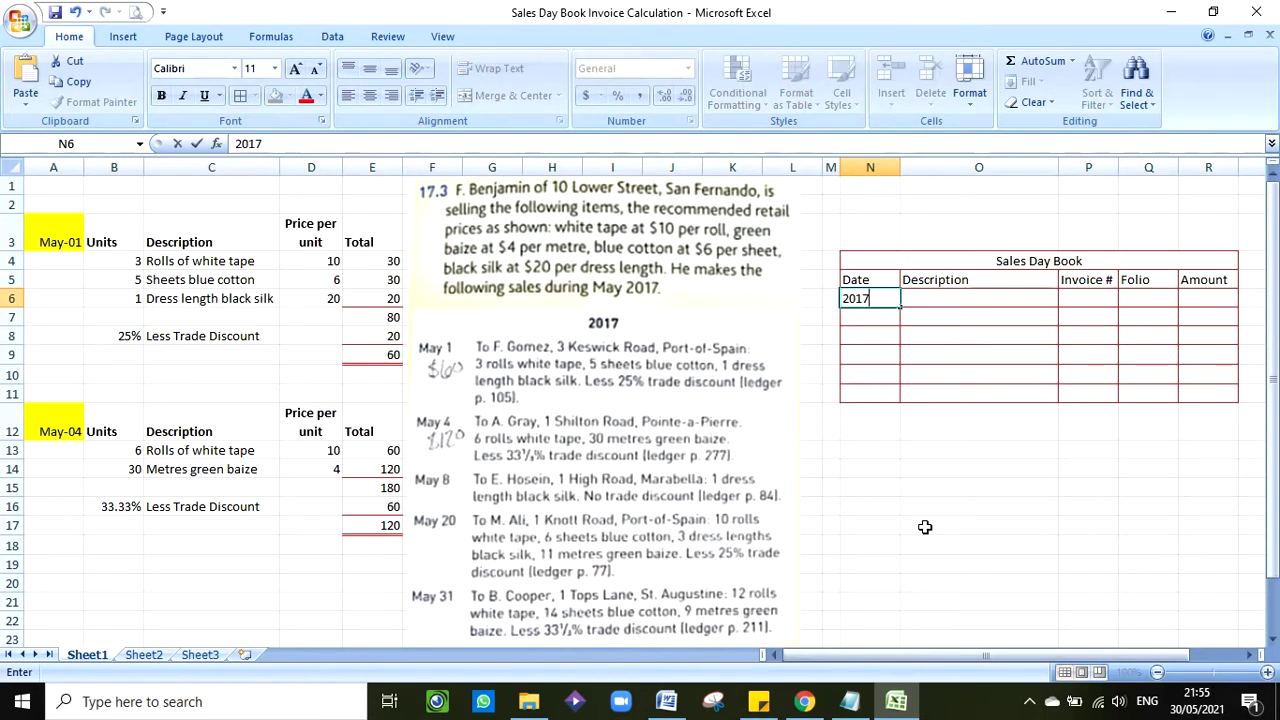
key("Return")
type("M")
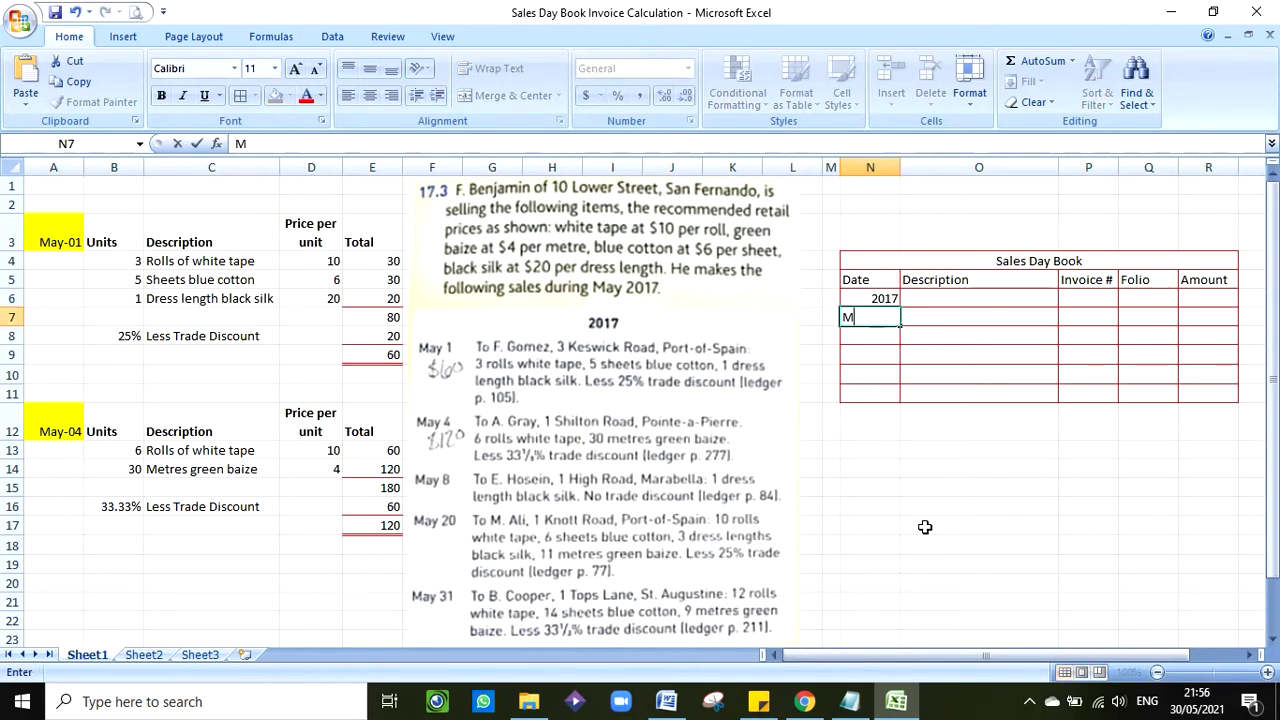
type("ay 1")
key("Tab")
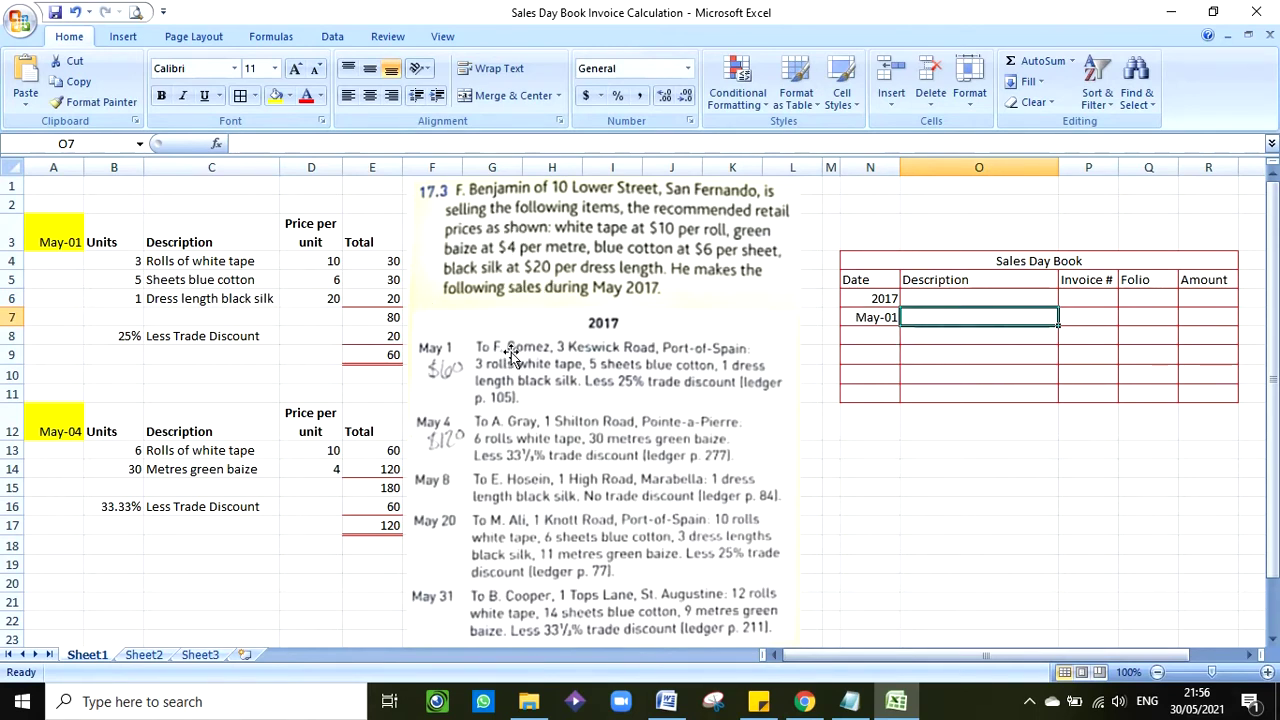
type("F")
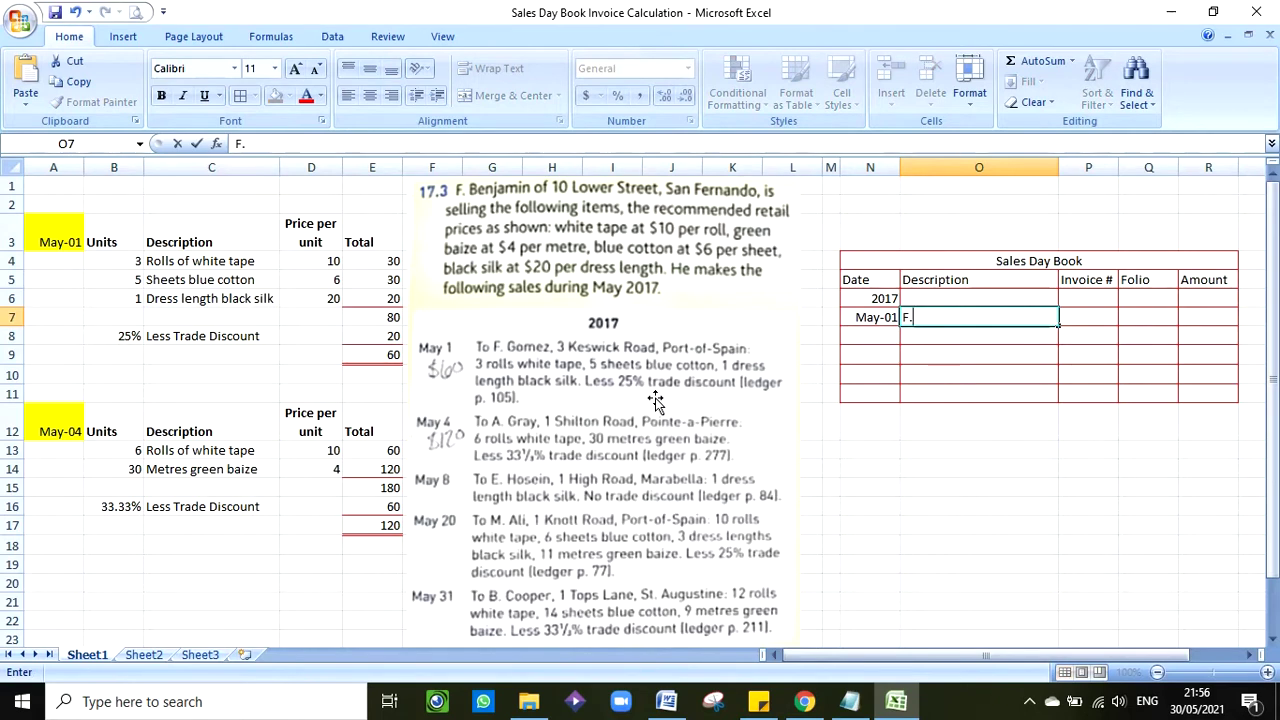
type(". Gomez")
key("Tab")
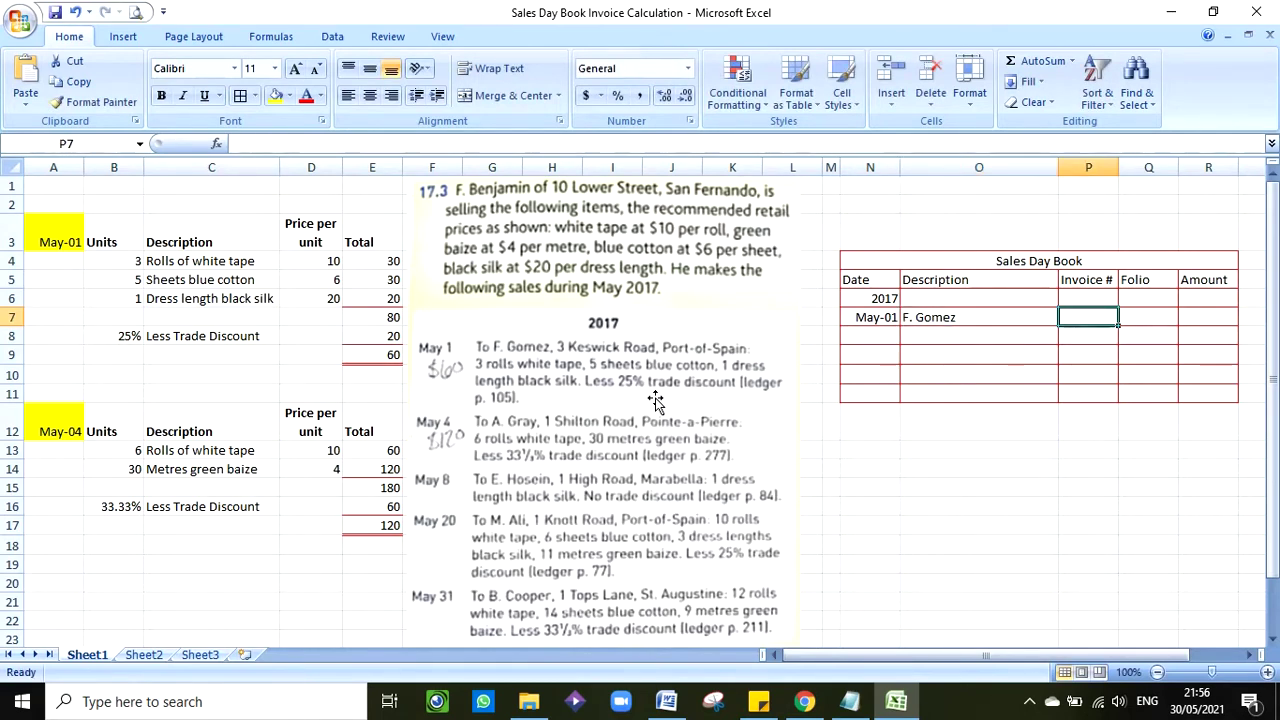
type("01")
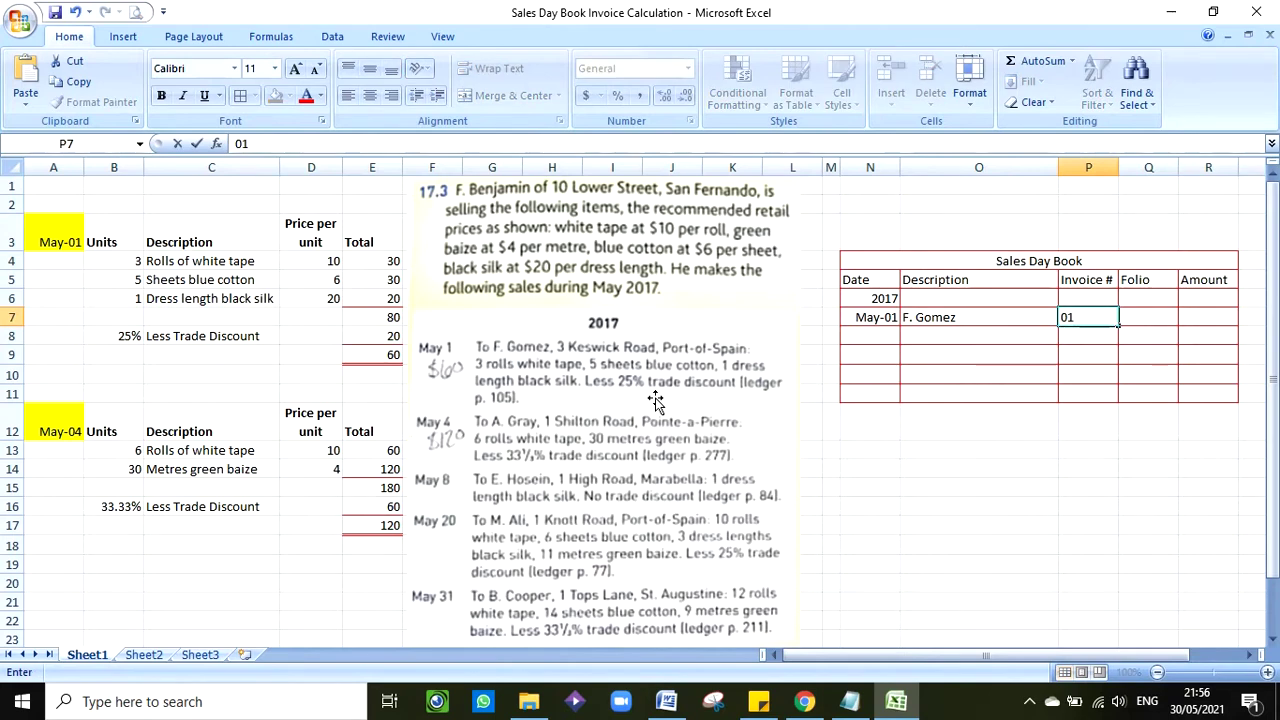
key("Tab")
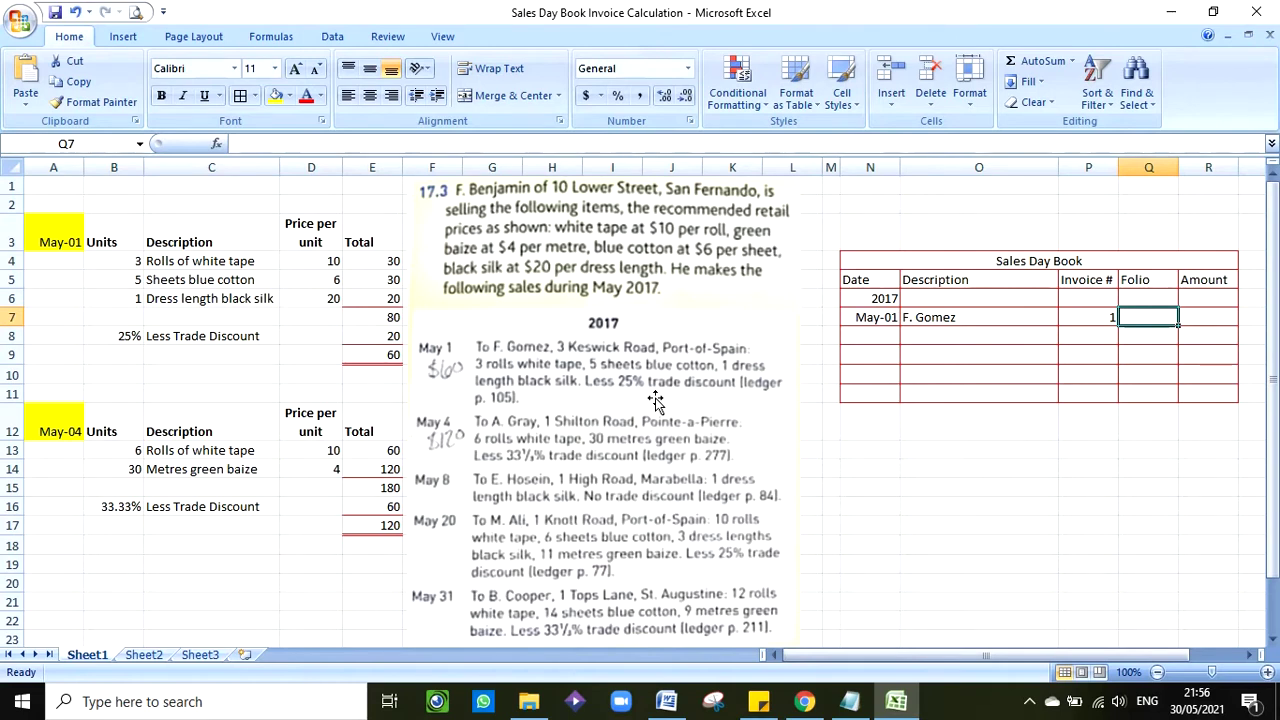
key("Tab")
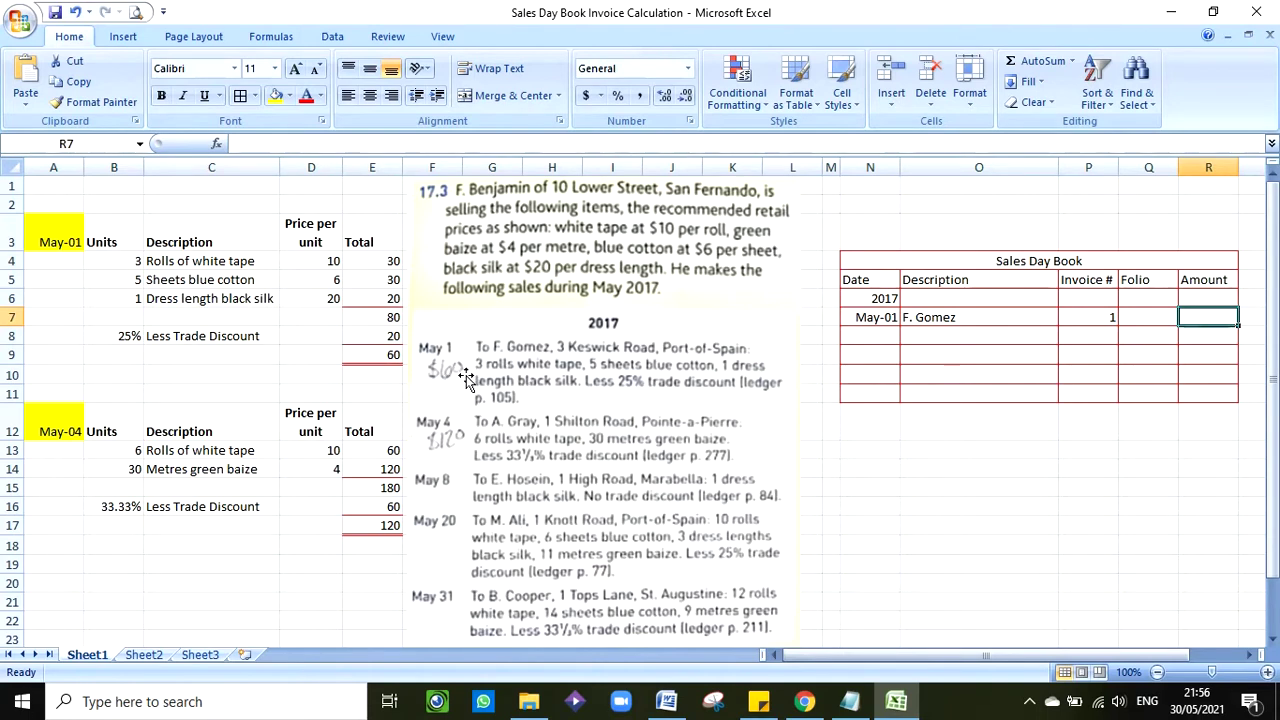
type("60")
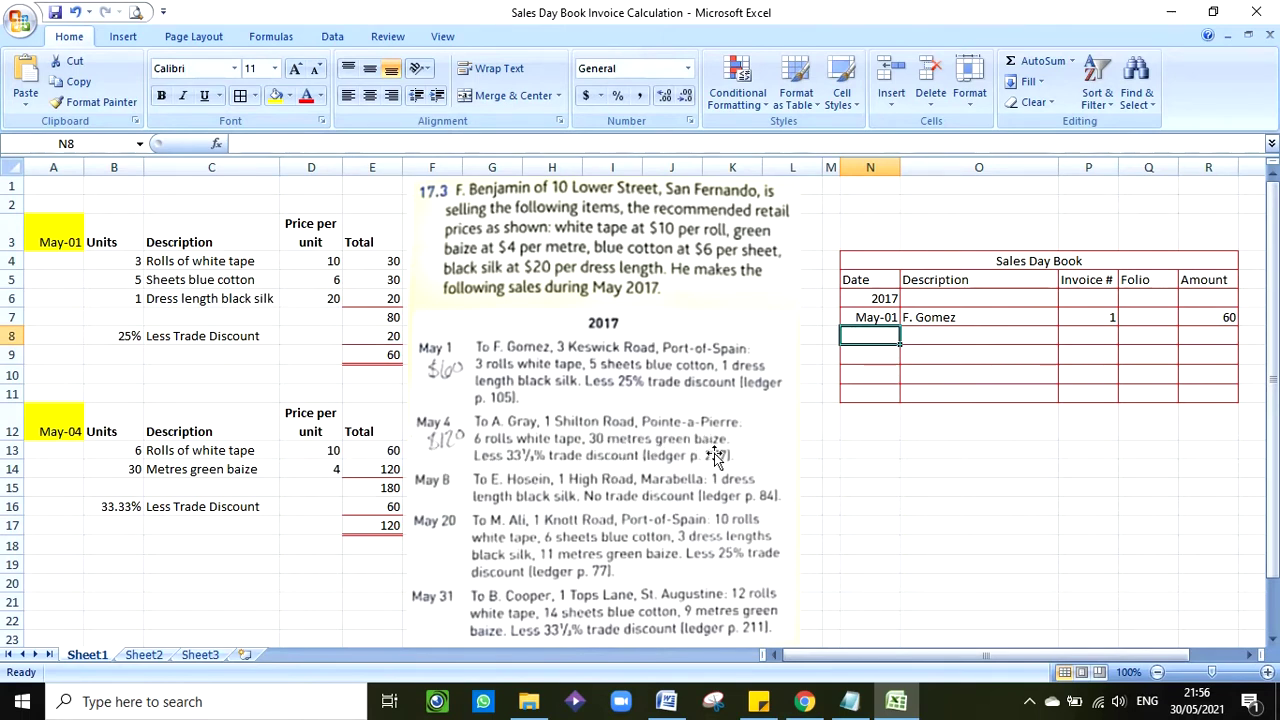
Review the May-04 invoice formulas: green baize line, 180 subtotal, 33.33% discount of 60, 120 net
left_click(129, 473)
left_click(330, 469)
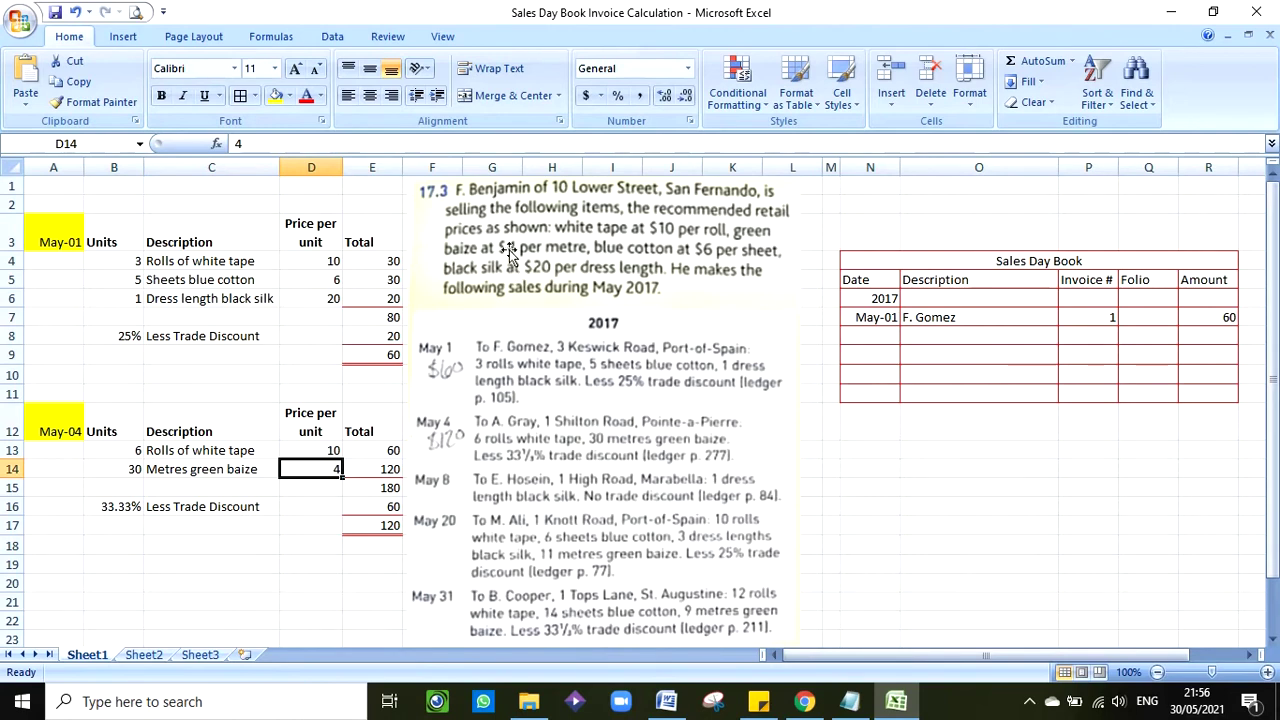
left_click(388, 470)
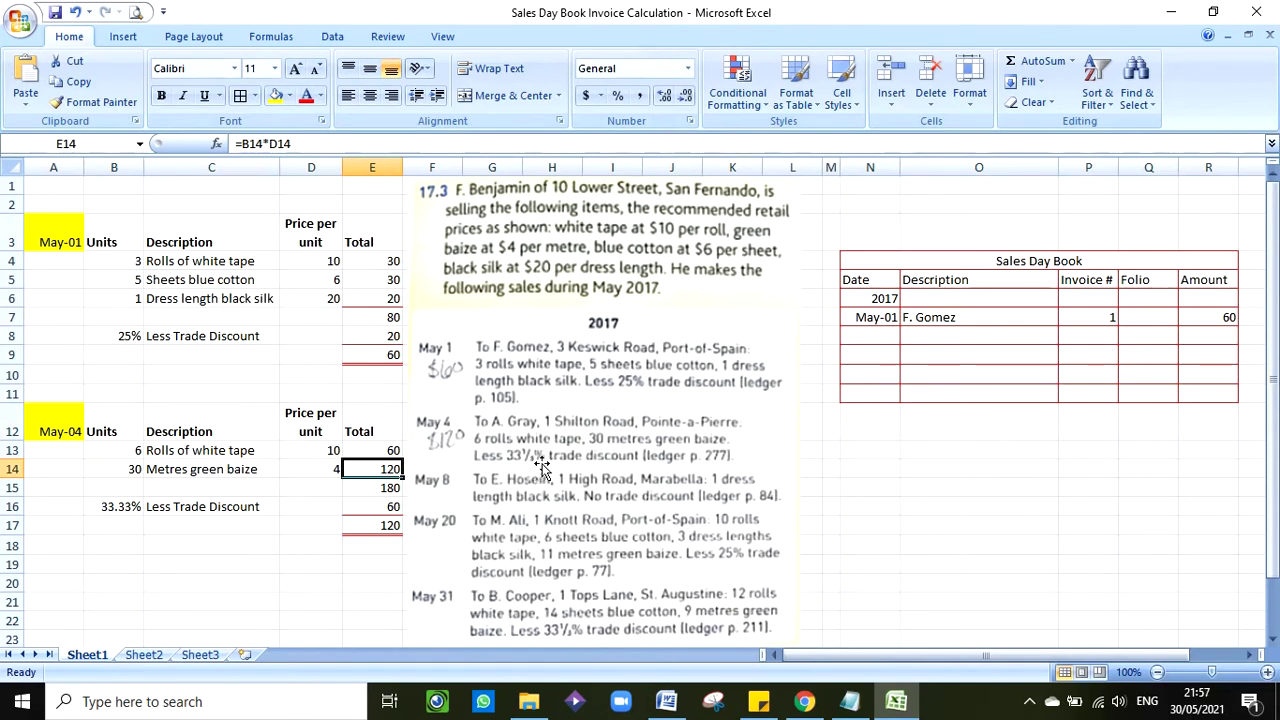
left_click(108, 507)
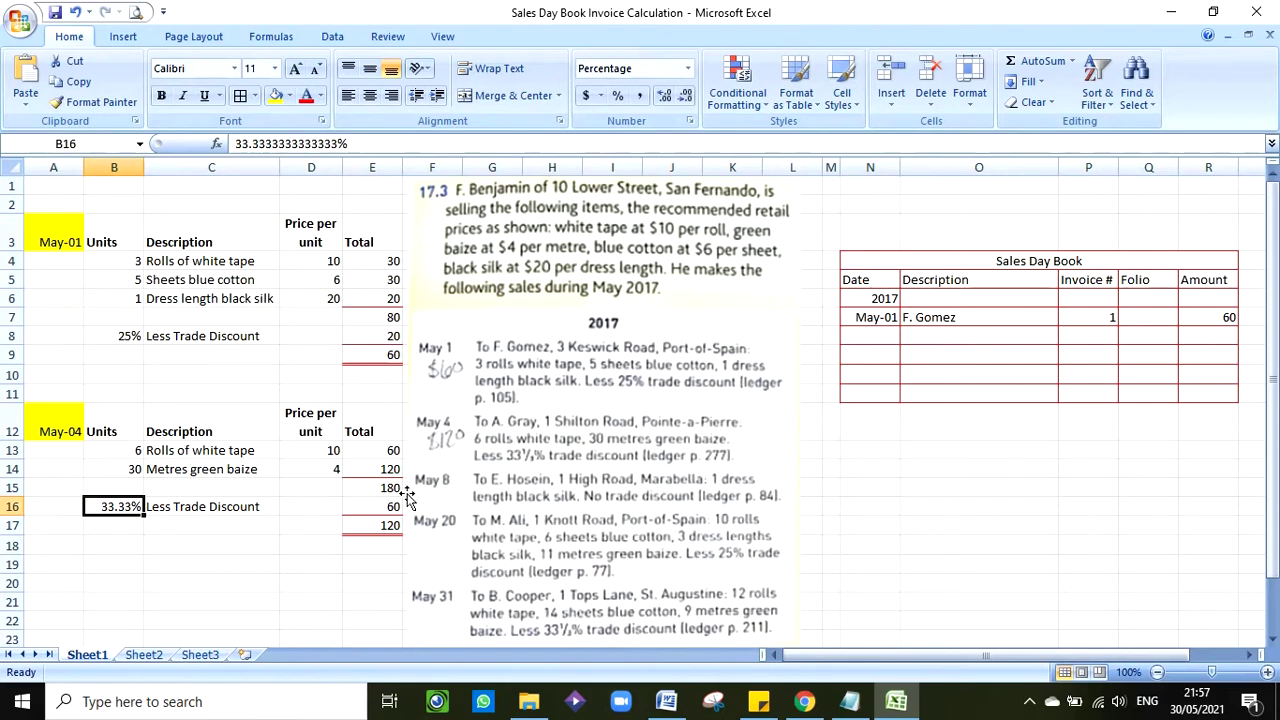
left_click(390, 487)
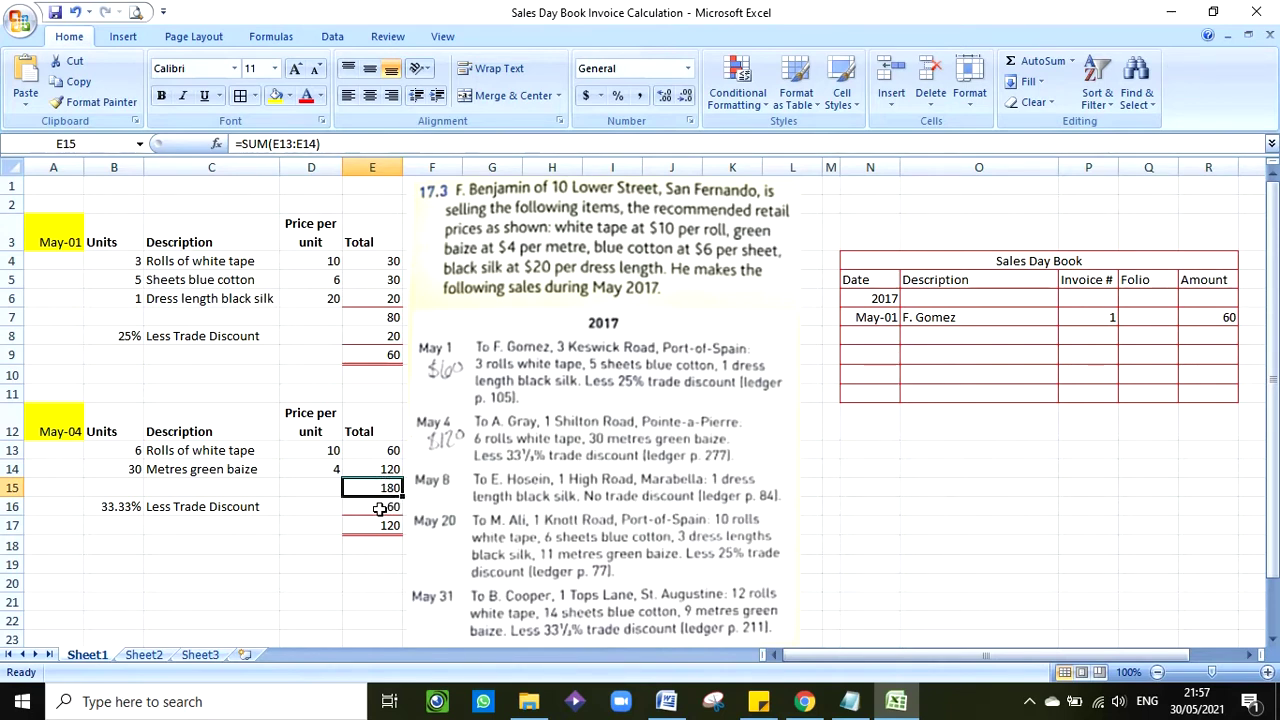
left_click(380, 509)
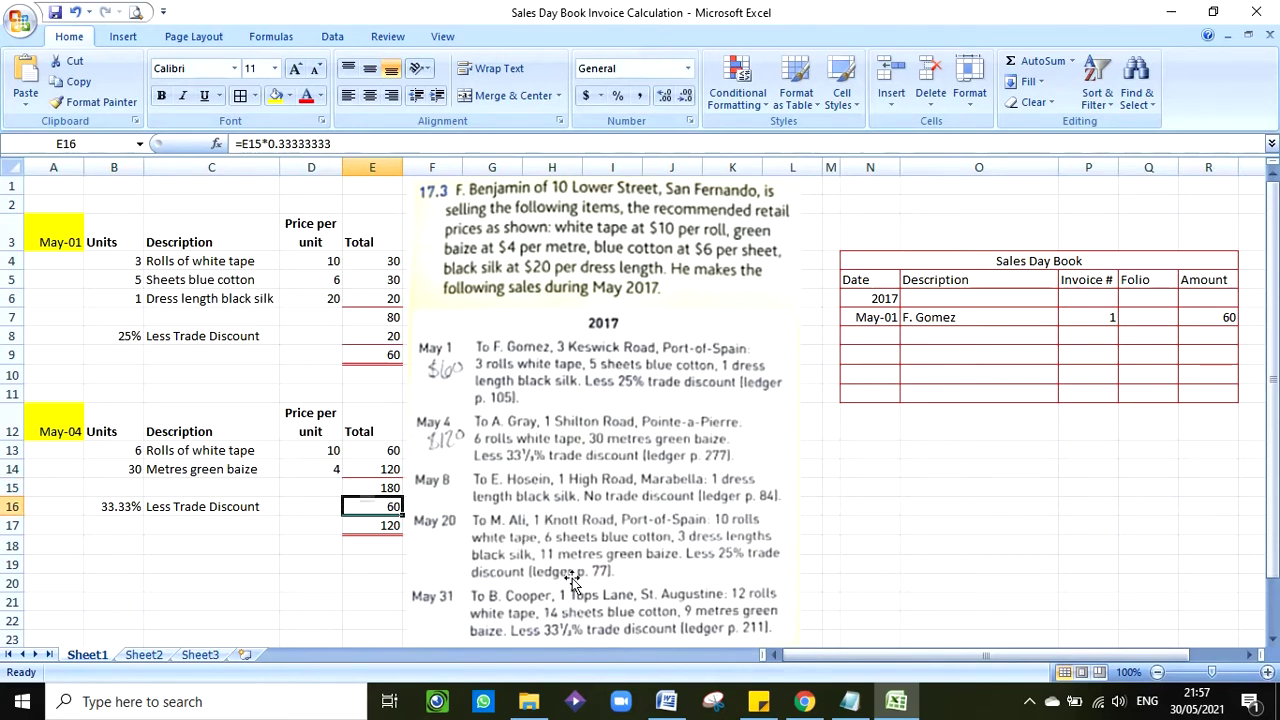
left_click(390, 488)
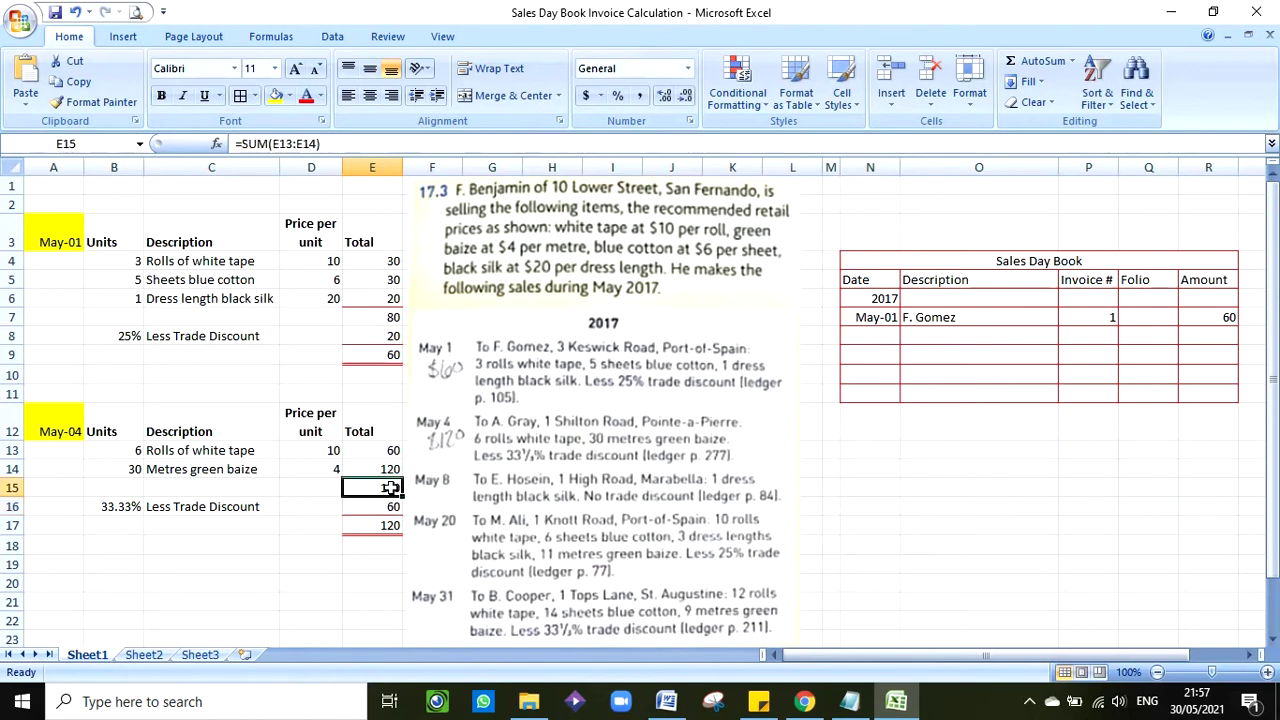
left_click(395, 528)
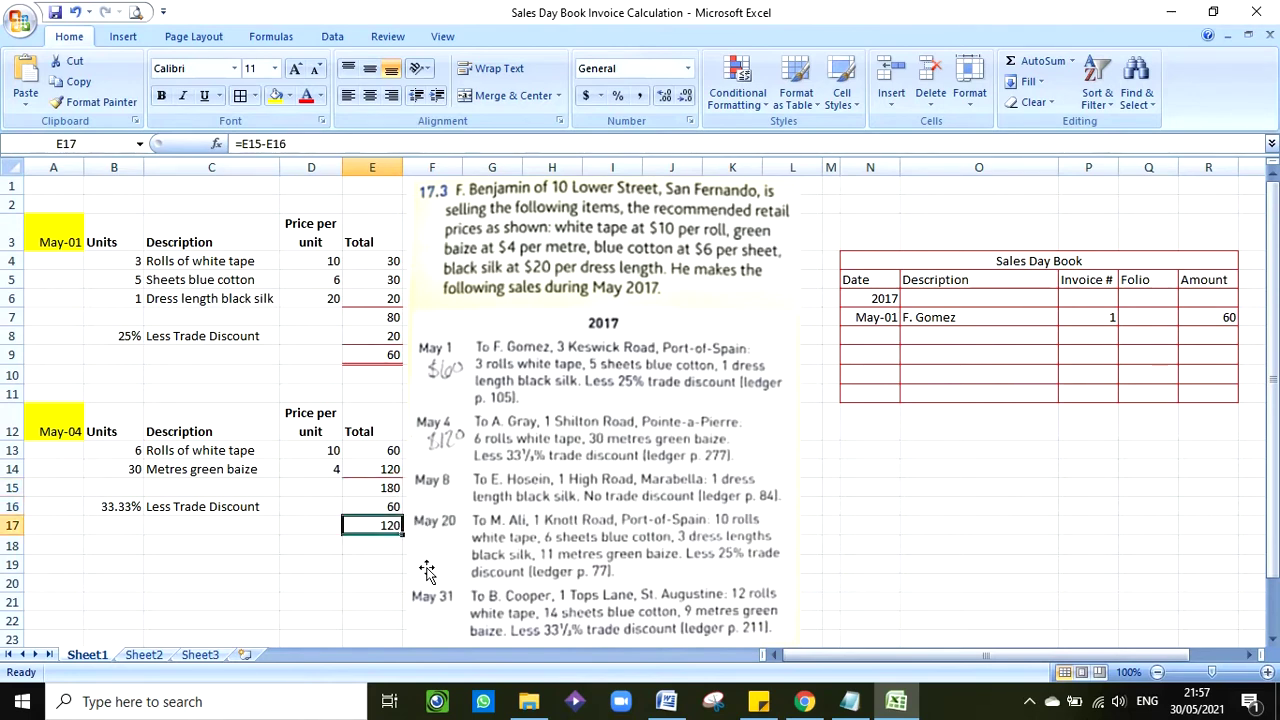
left_click(396, 507)
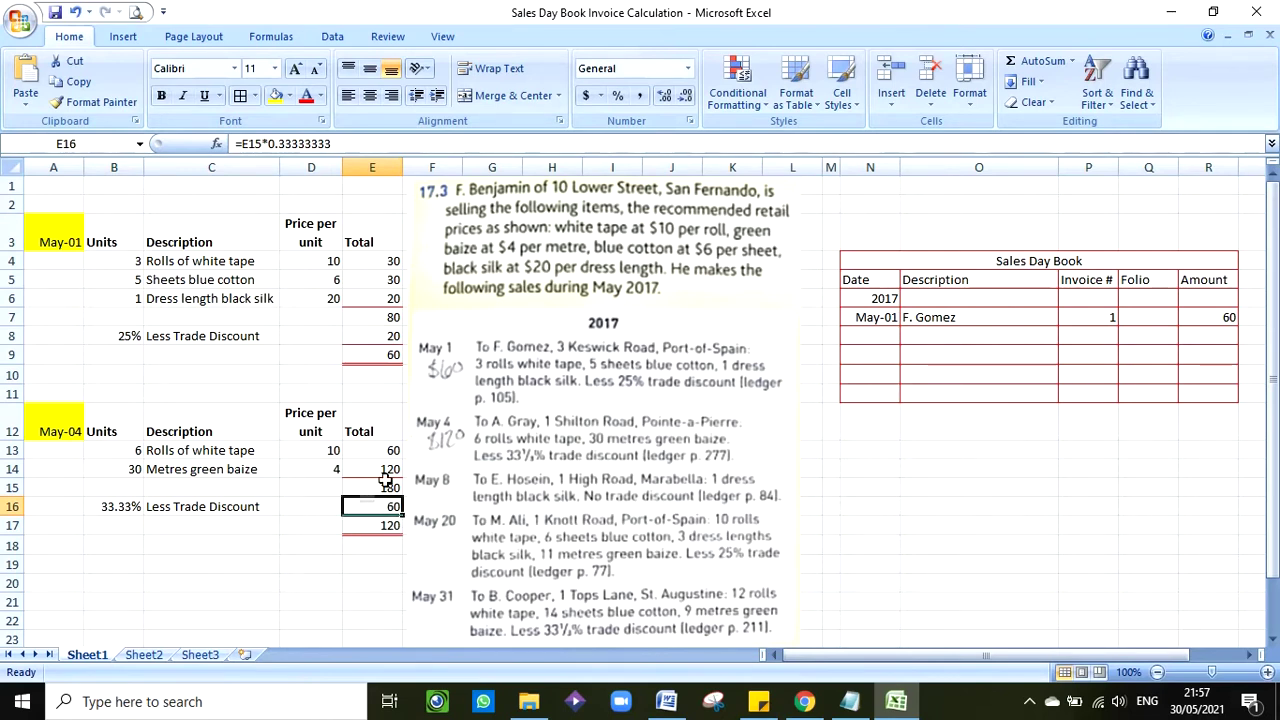
left_click(380, 526)
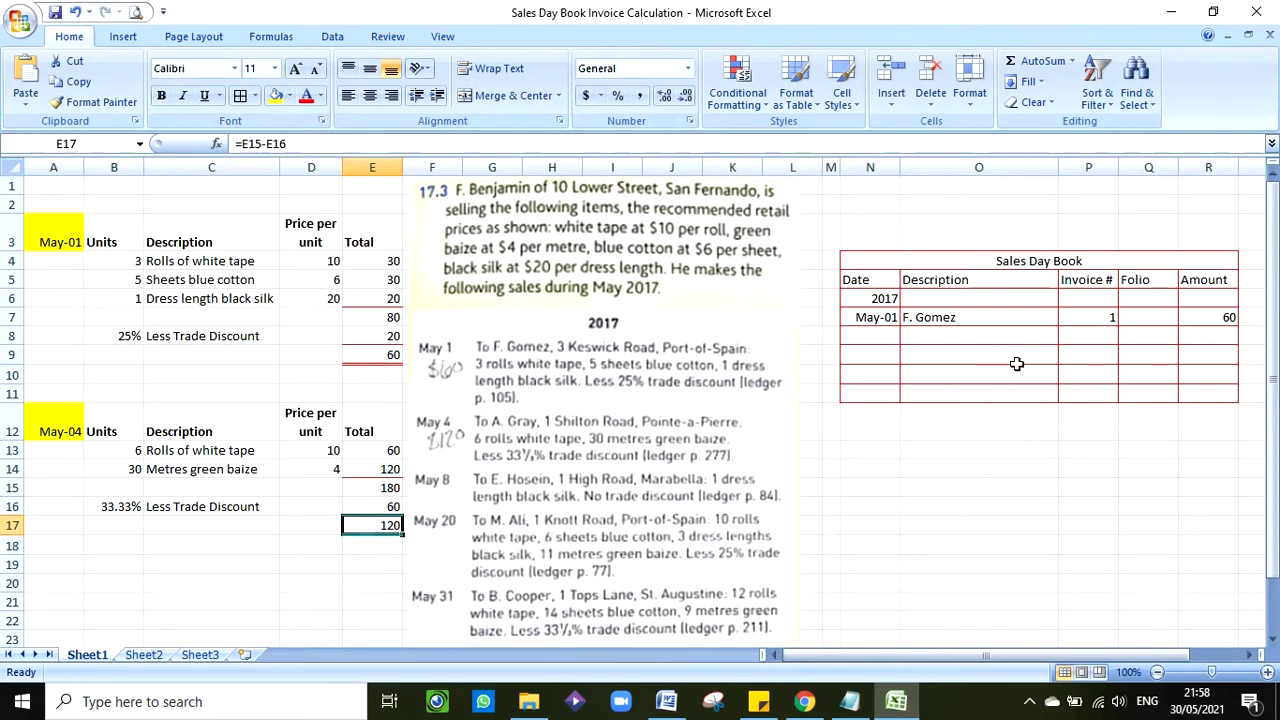
left_click(872, 339)
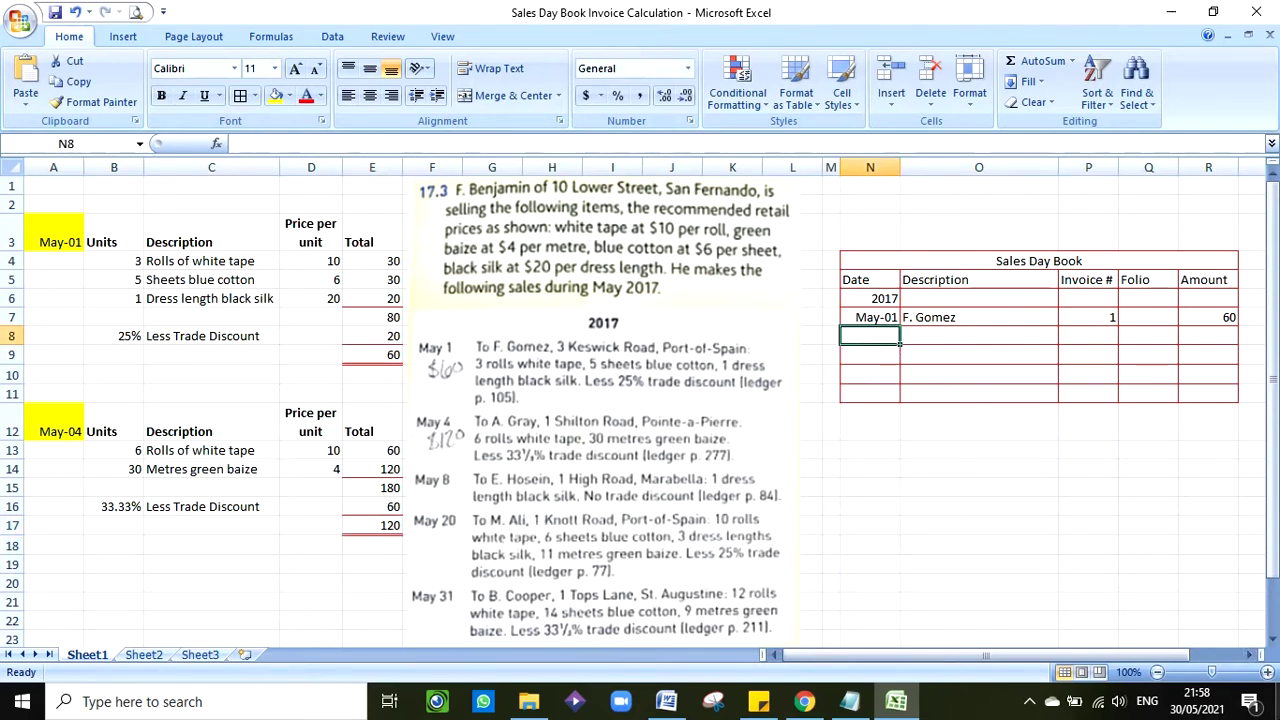
type("May 4")
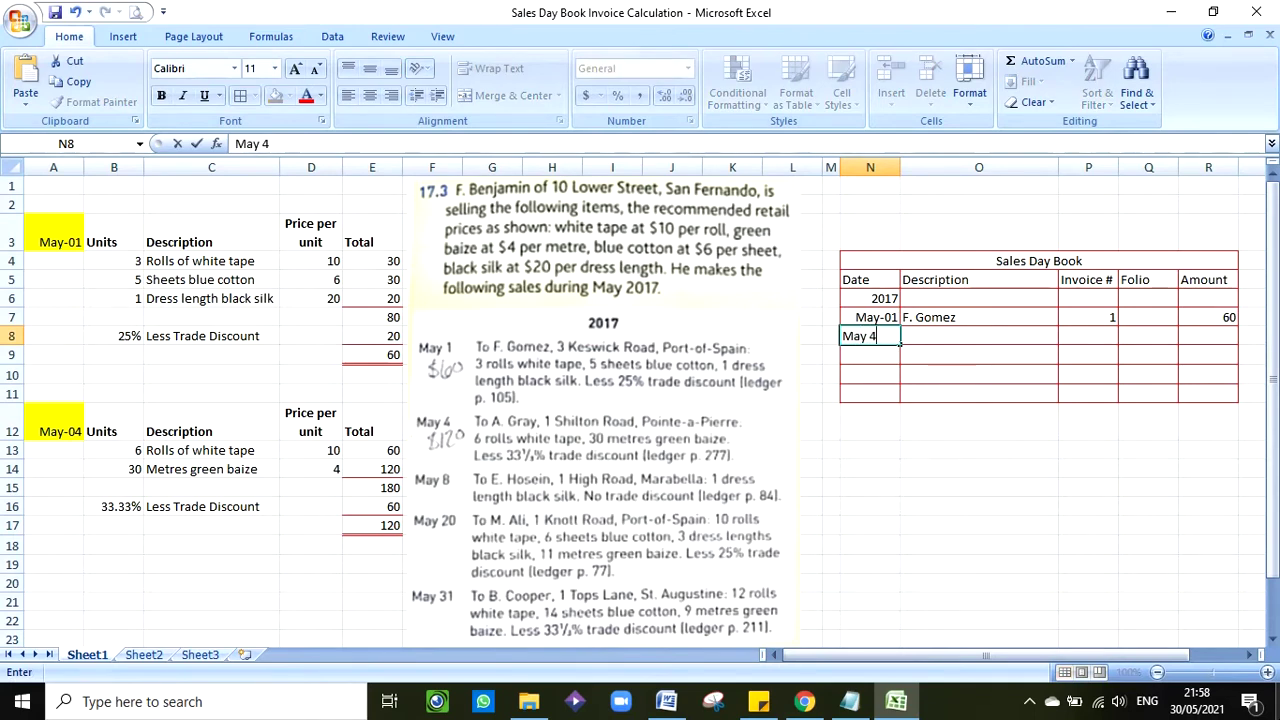
key("Tab")
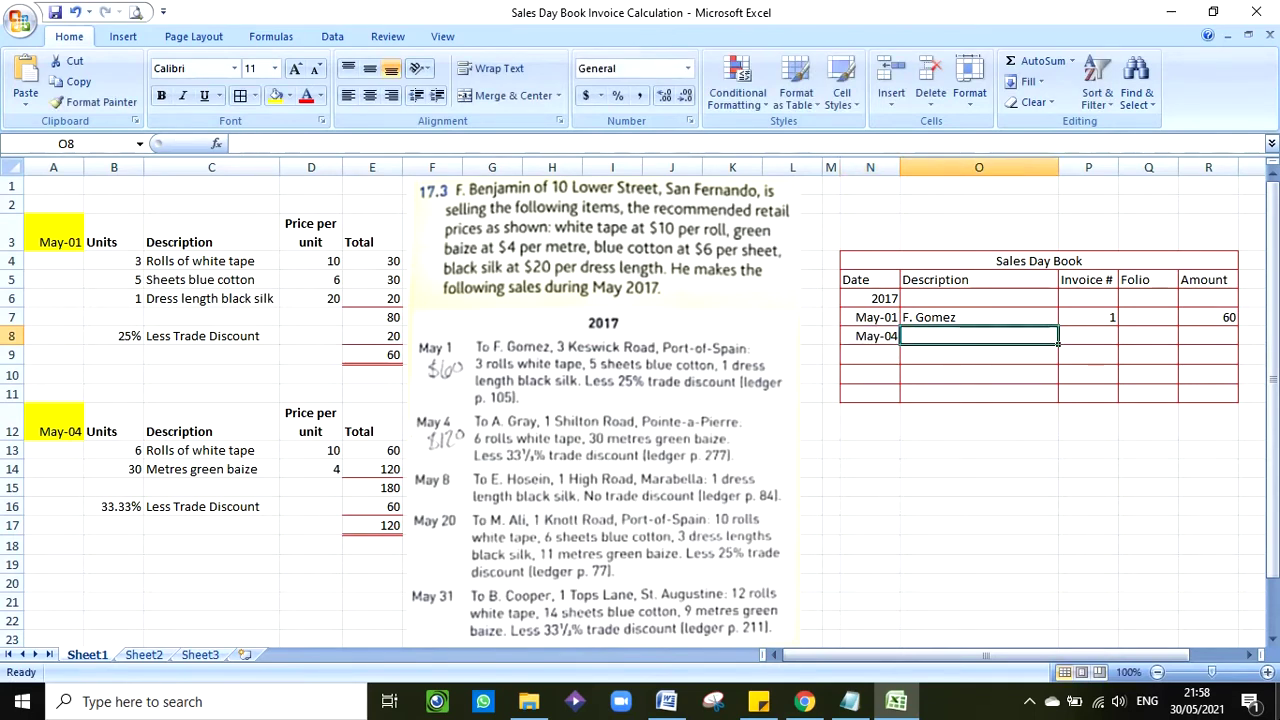
type("A. Gray")
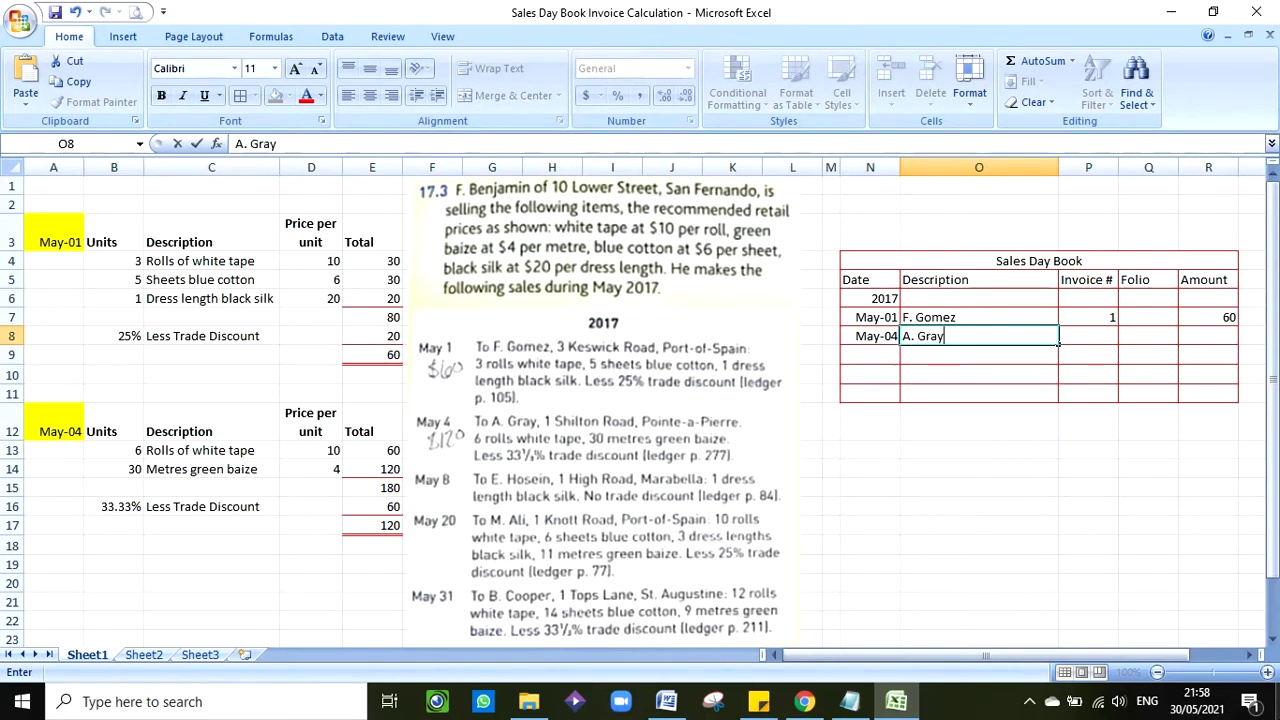
key("Tab")
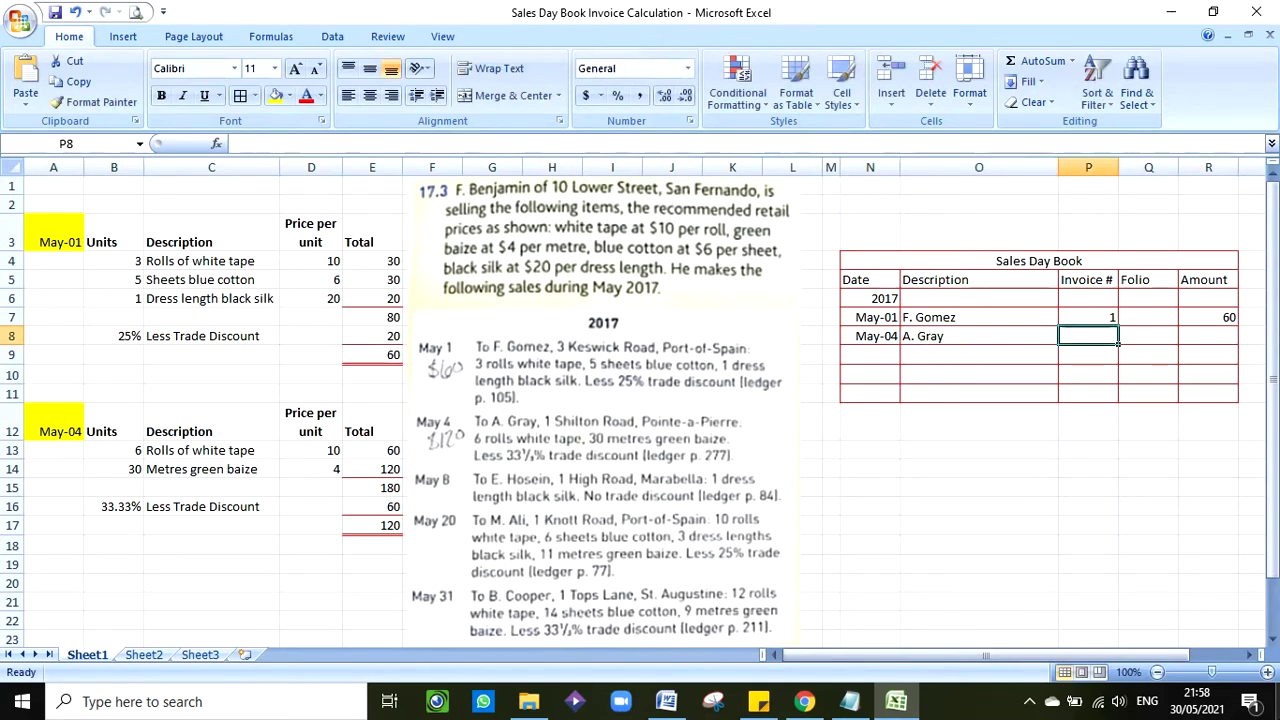
type("2")
key("Tab")
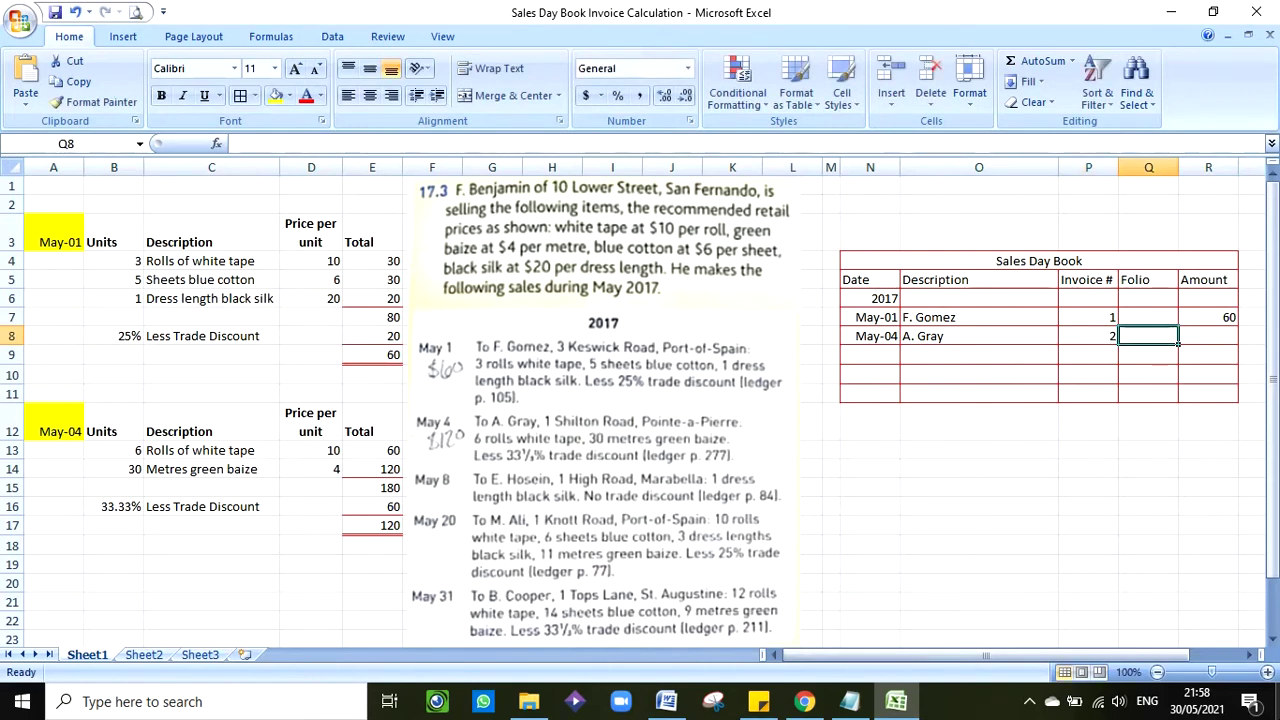
key("Tab")
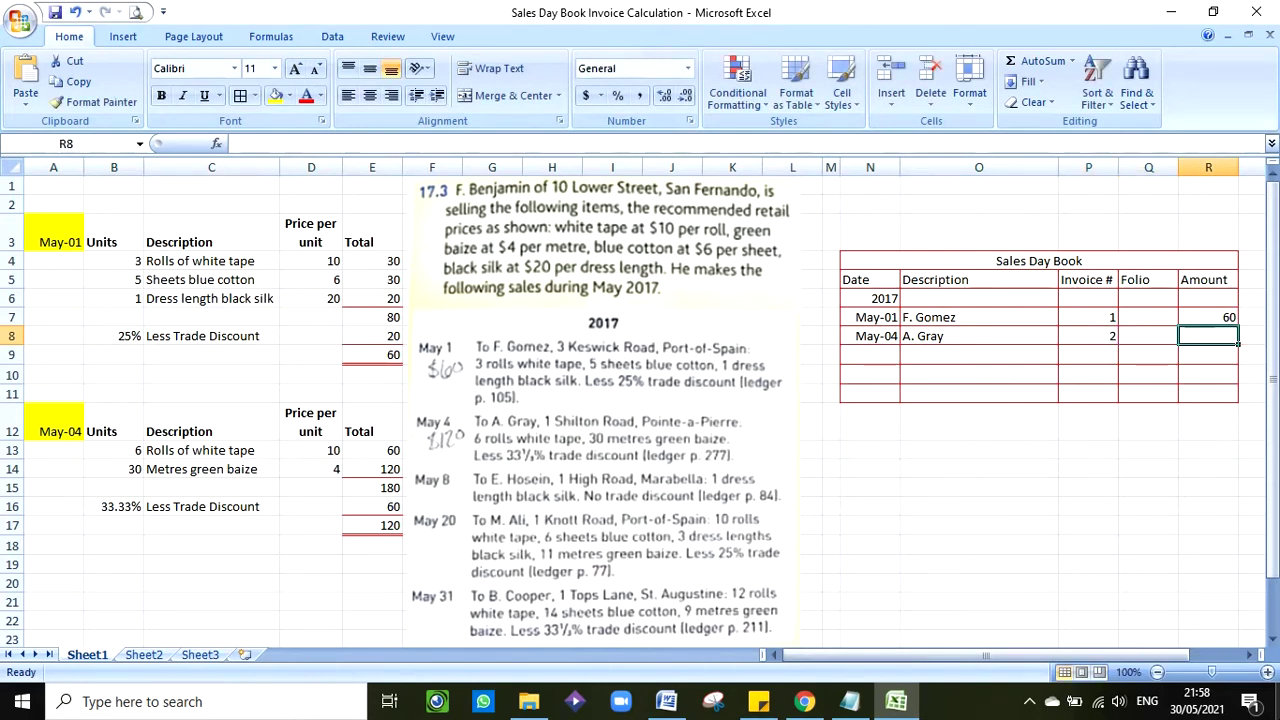
type("120")
key("Return")
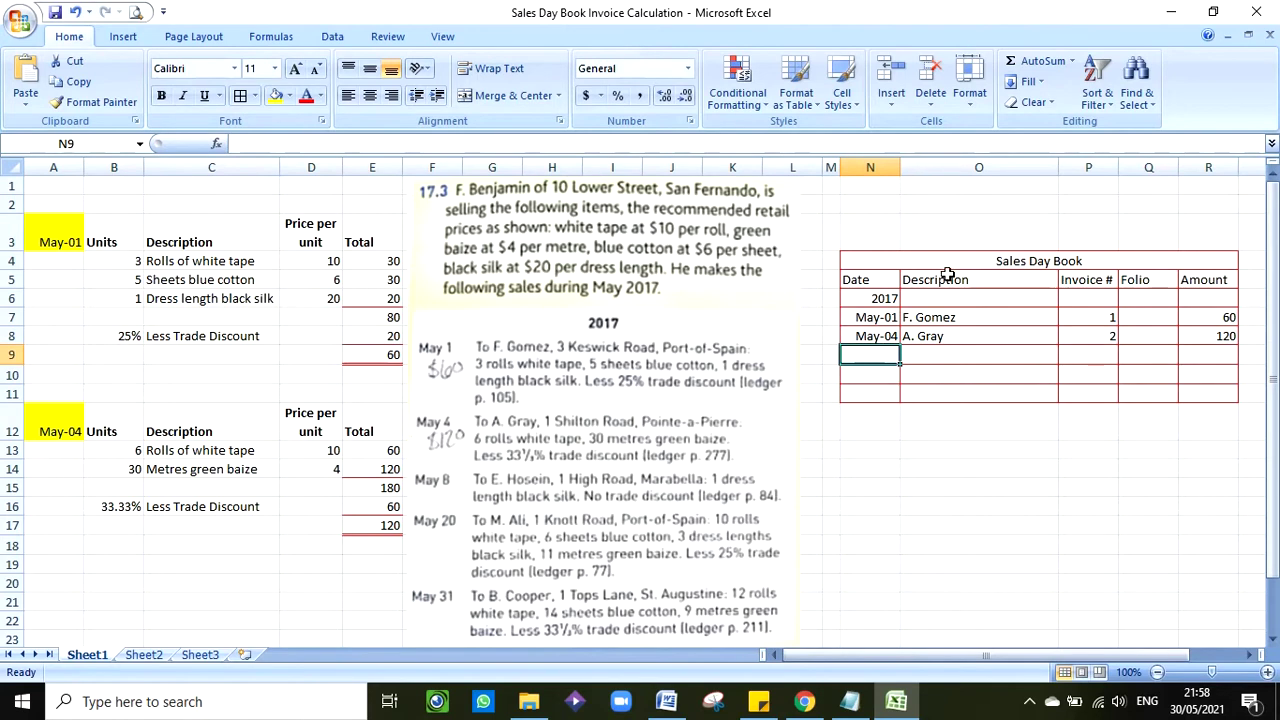
left_click(803, 703)
left_click(714, 18)
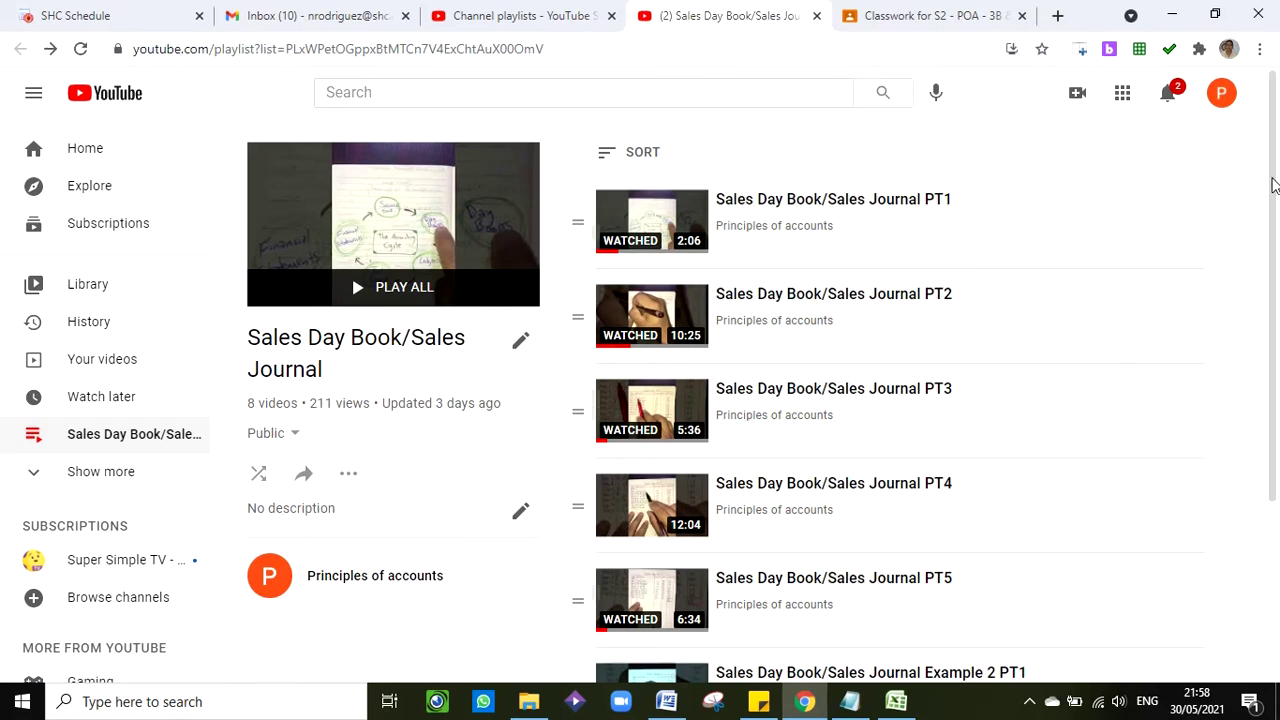
left_click_drag(1273, 185, 1275, 247)
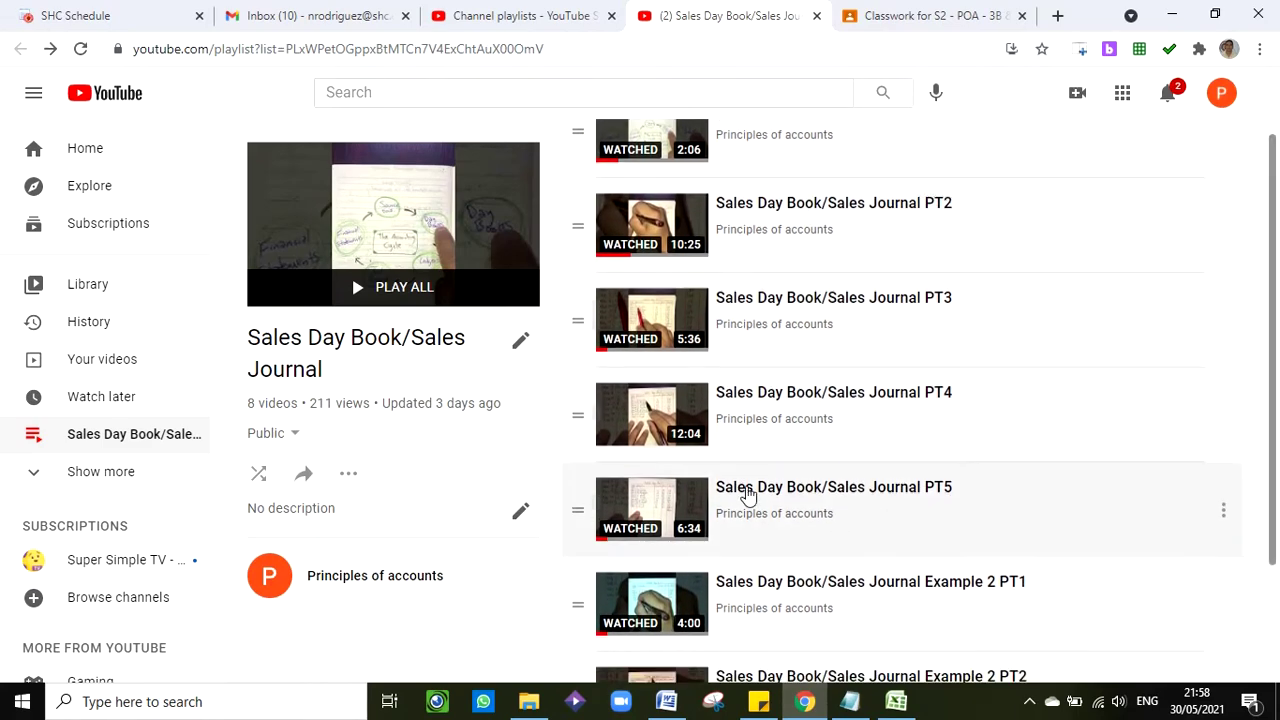
scroll(1266, 230, "down", 3)
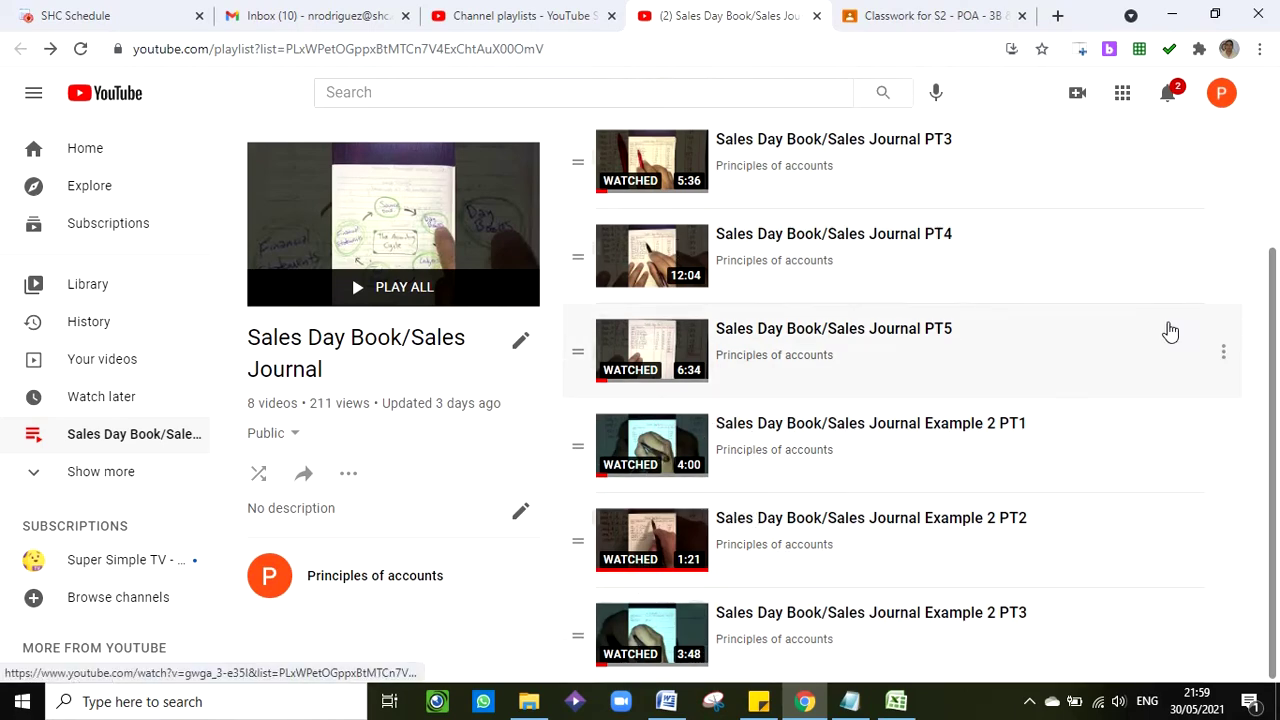
left_click(1171, 15)
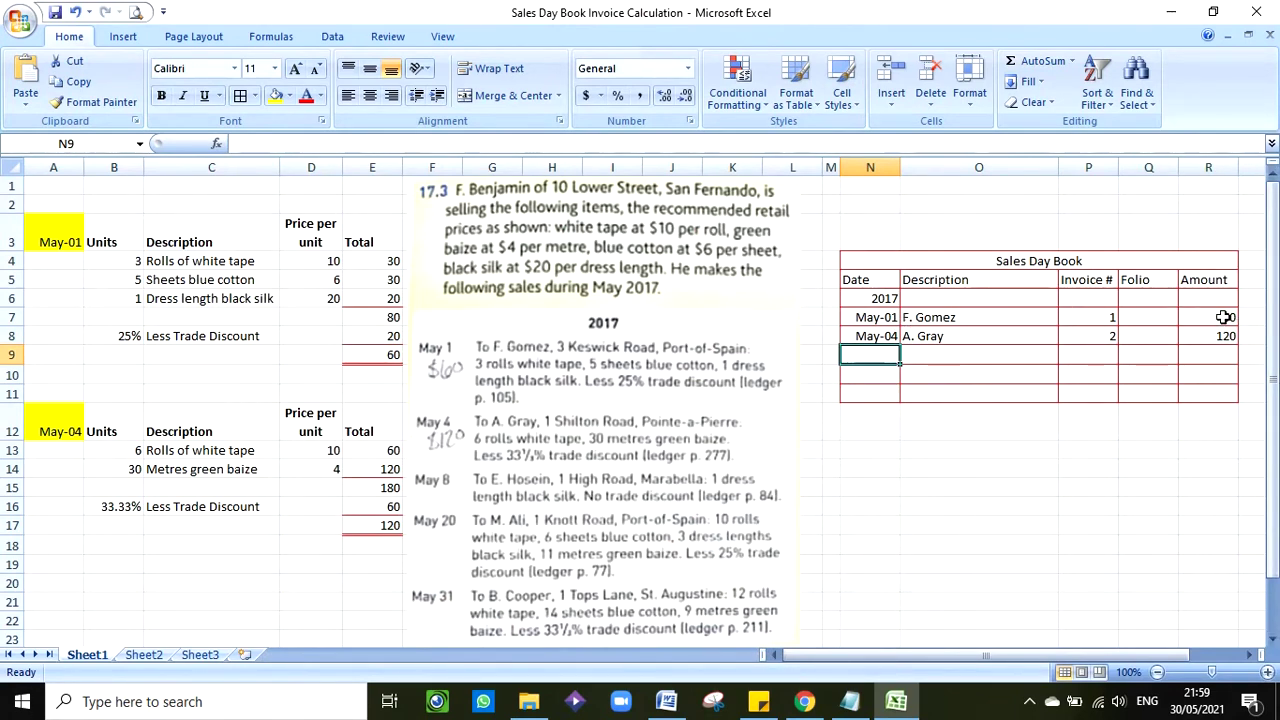
left_click(1155, 318)
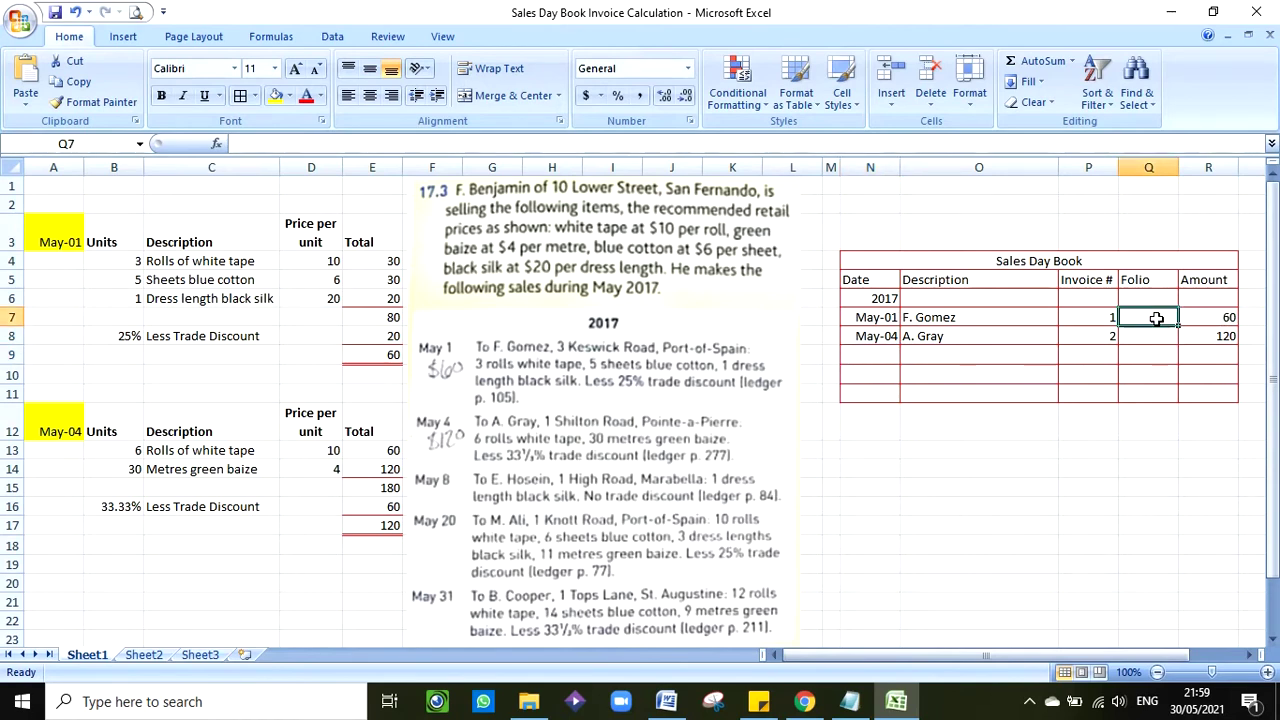
type("SL")
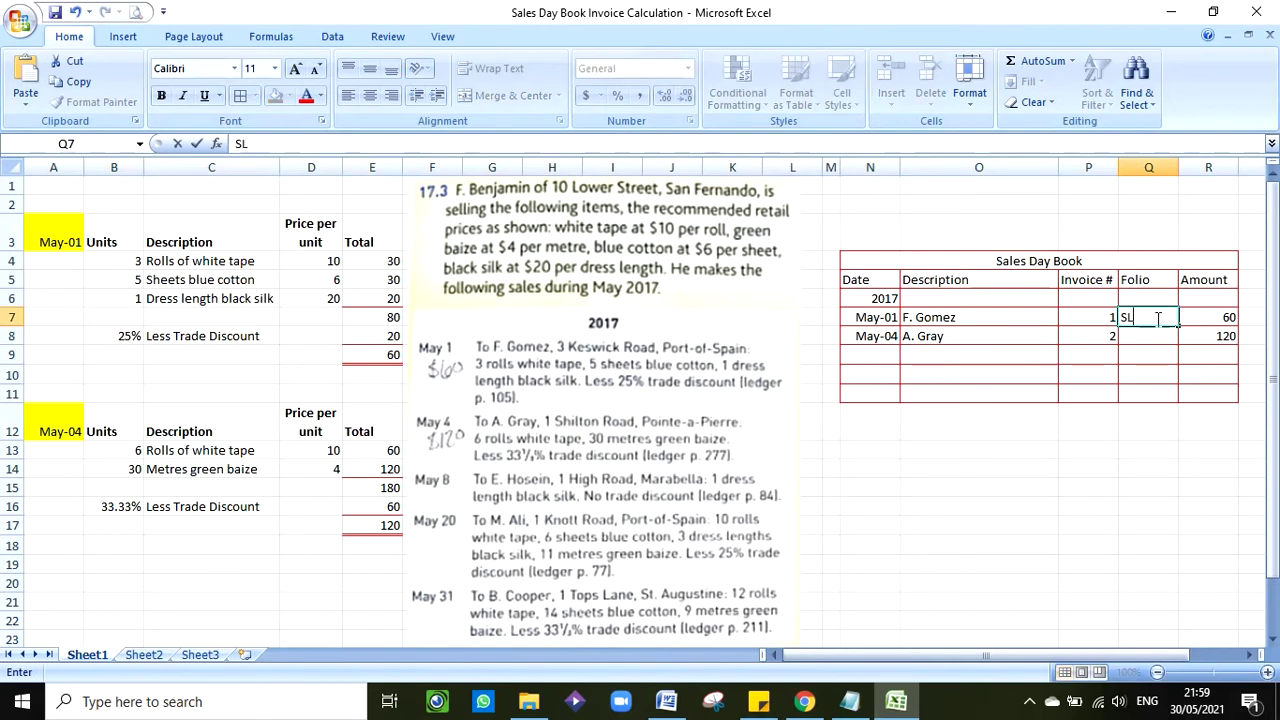
key("Return")
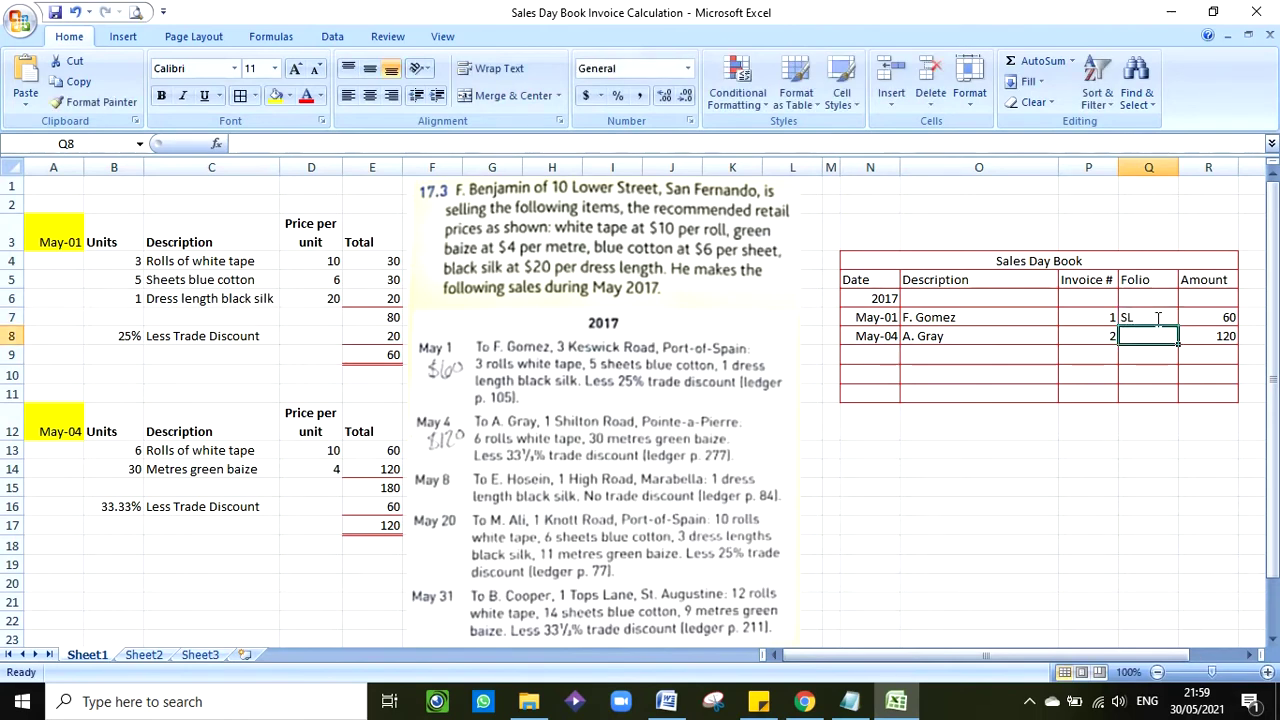
type("SL")
key("Return")
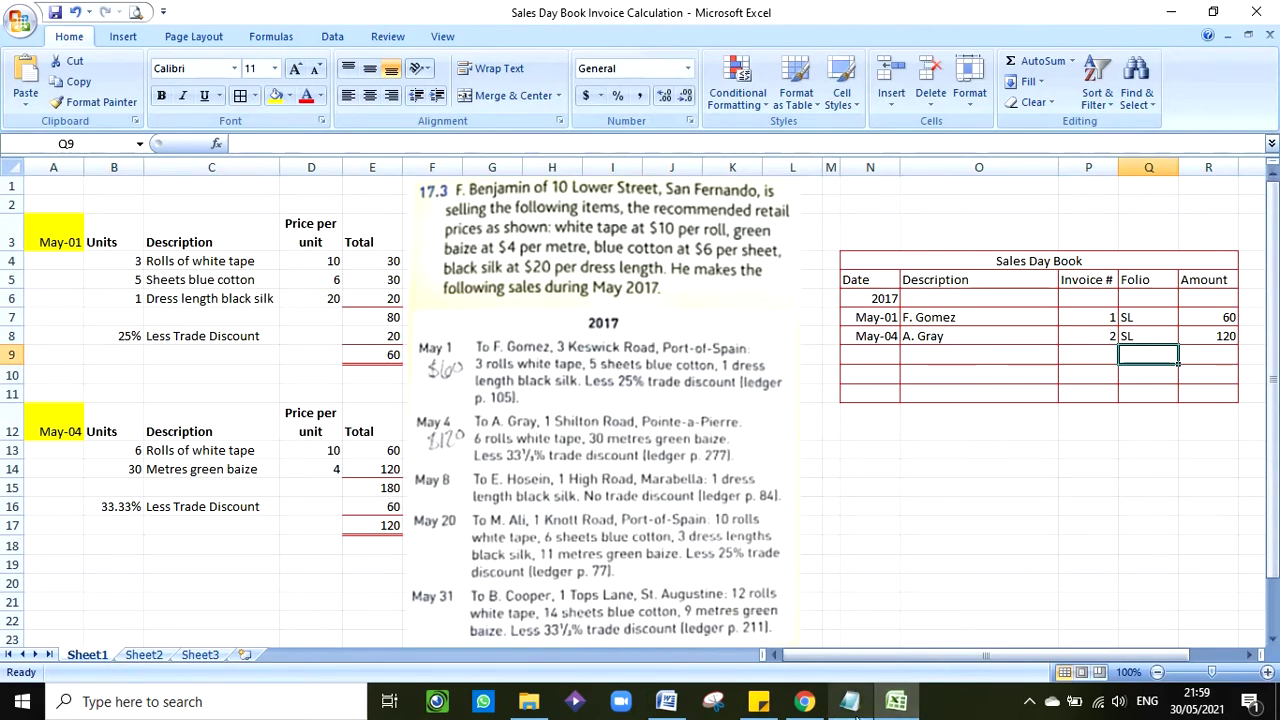
left_click(803, 703)
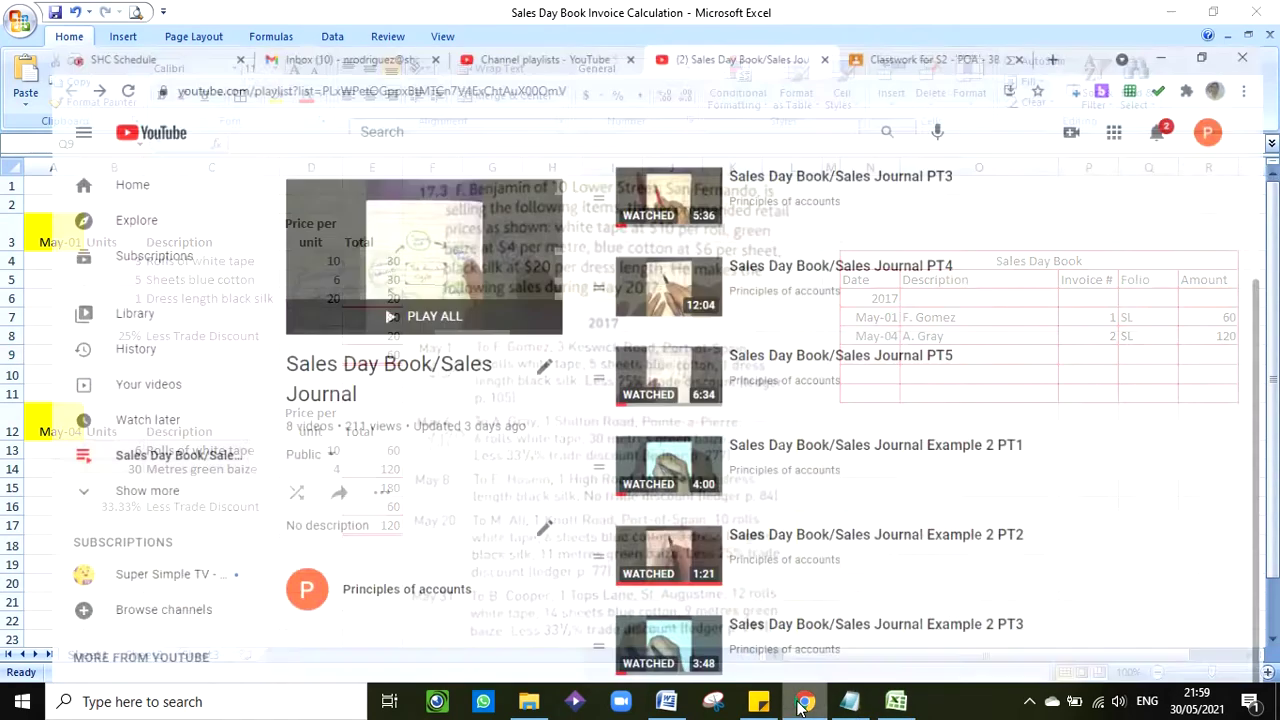
left_click(920, 16)
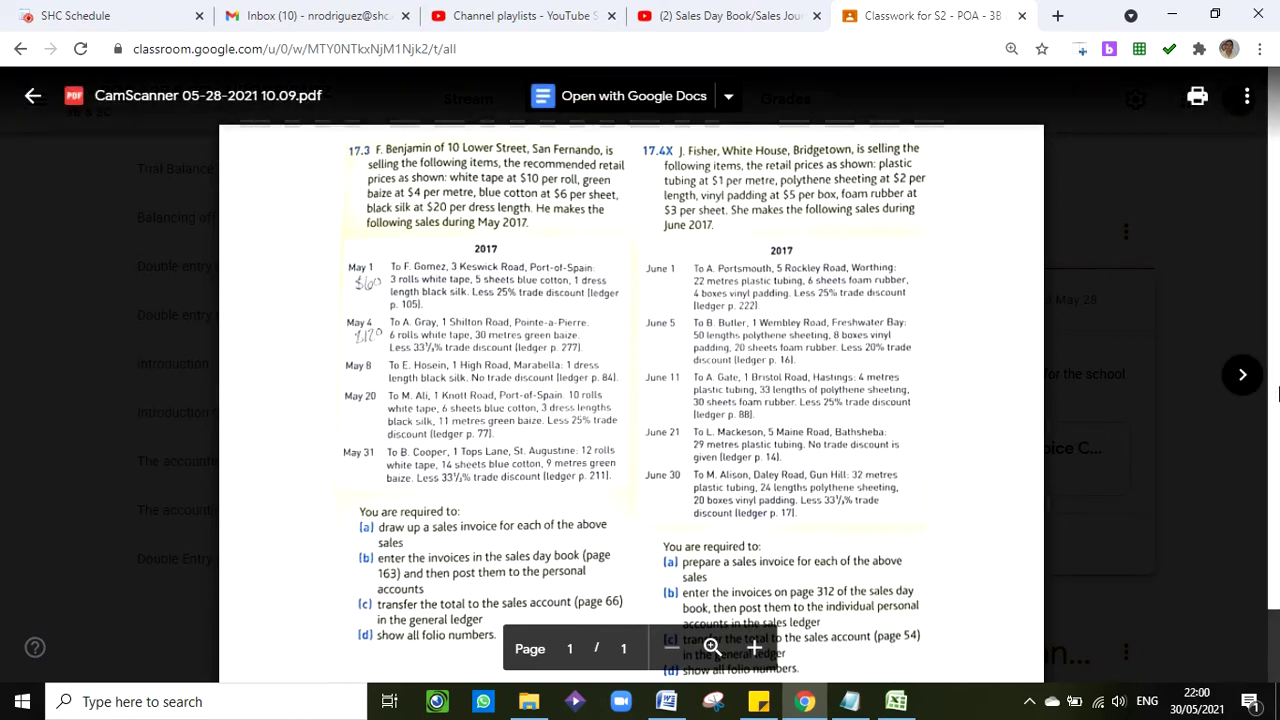
scroll(1273, 470, "down", 2)
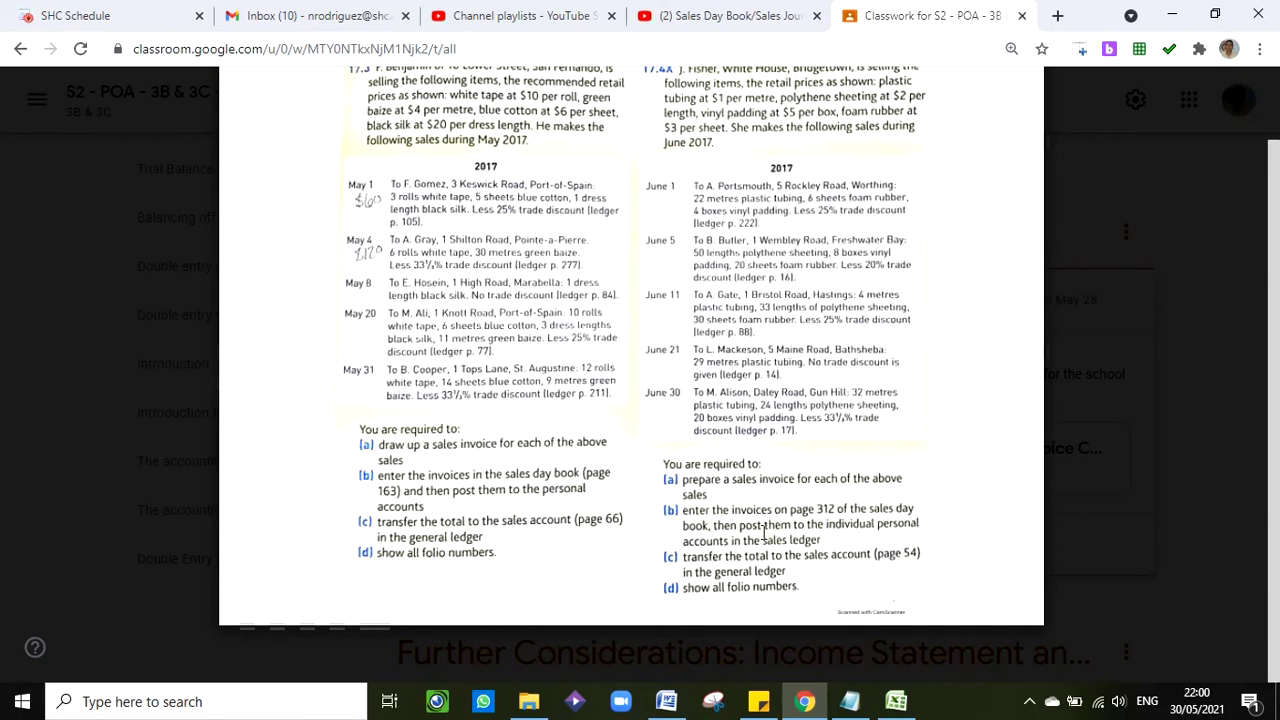
left_click(896, 701)
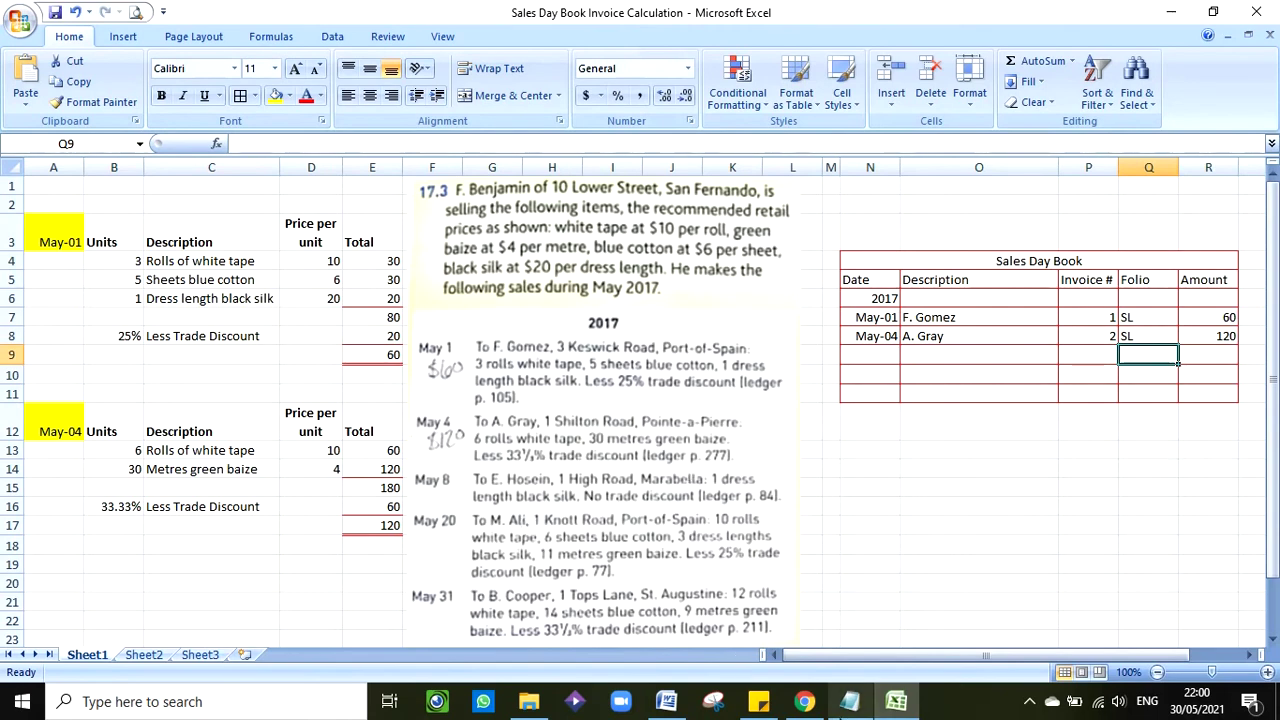
Minimize Excel and scroll the CamScanner PDF back up to exercises 17.3 and 17.4X
left_click(804, 702)
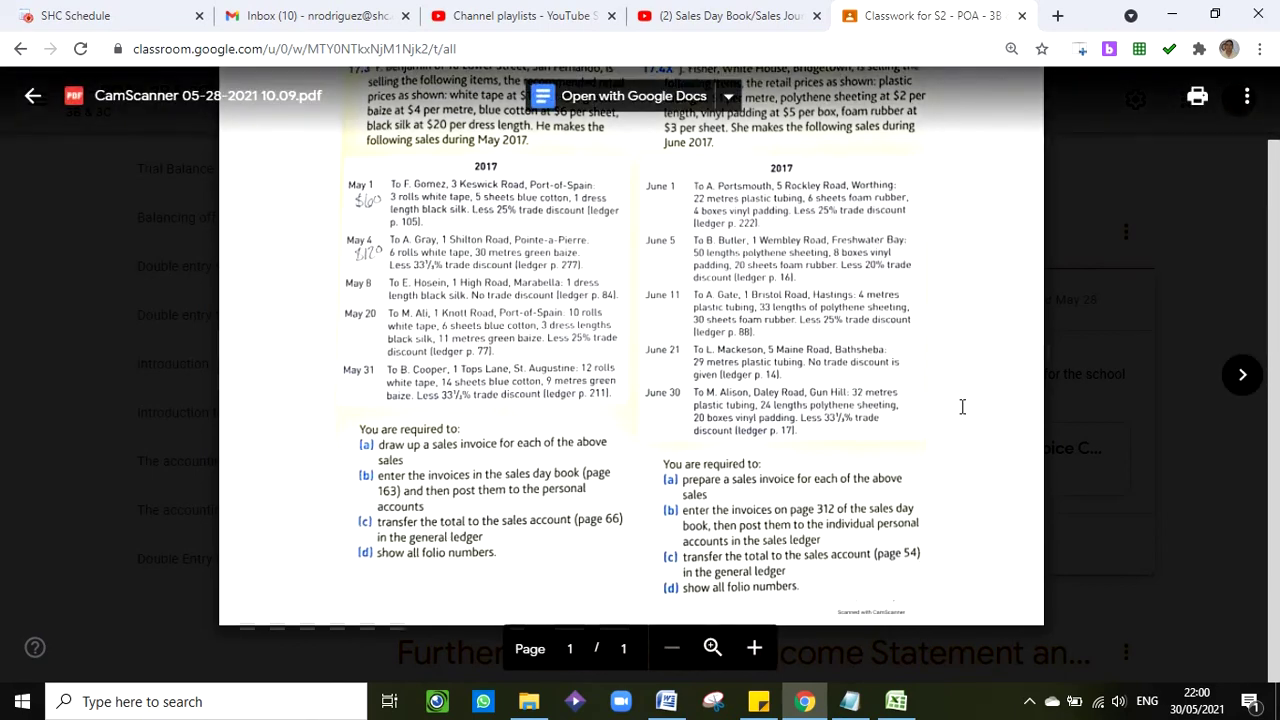
left_click(896, 701)
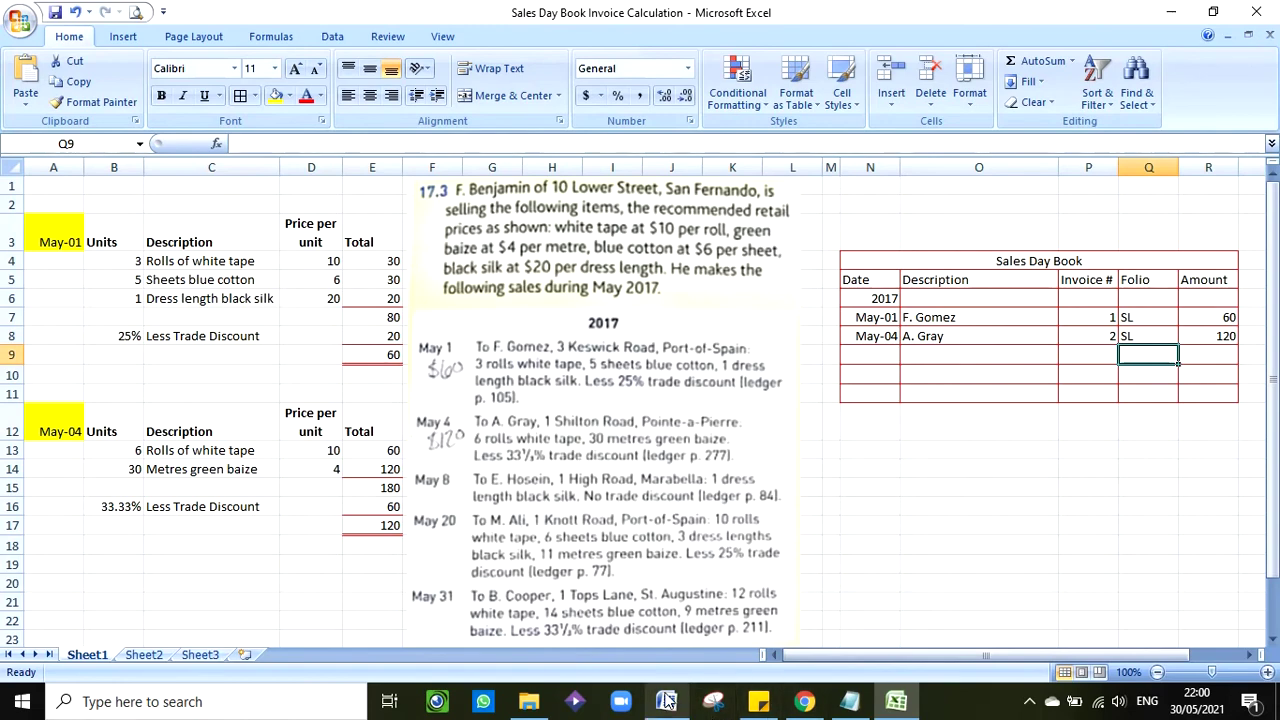
left_click(900, 704)
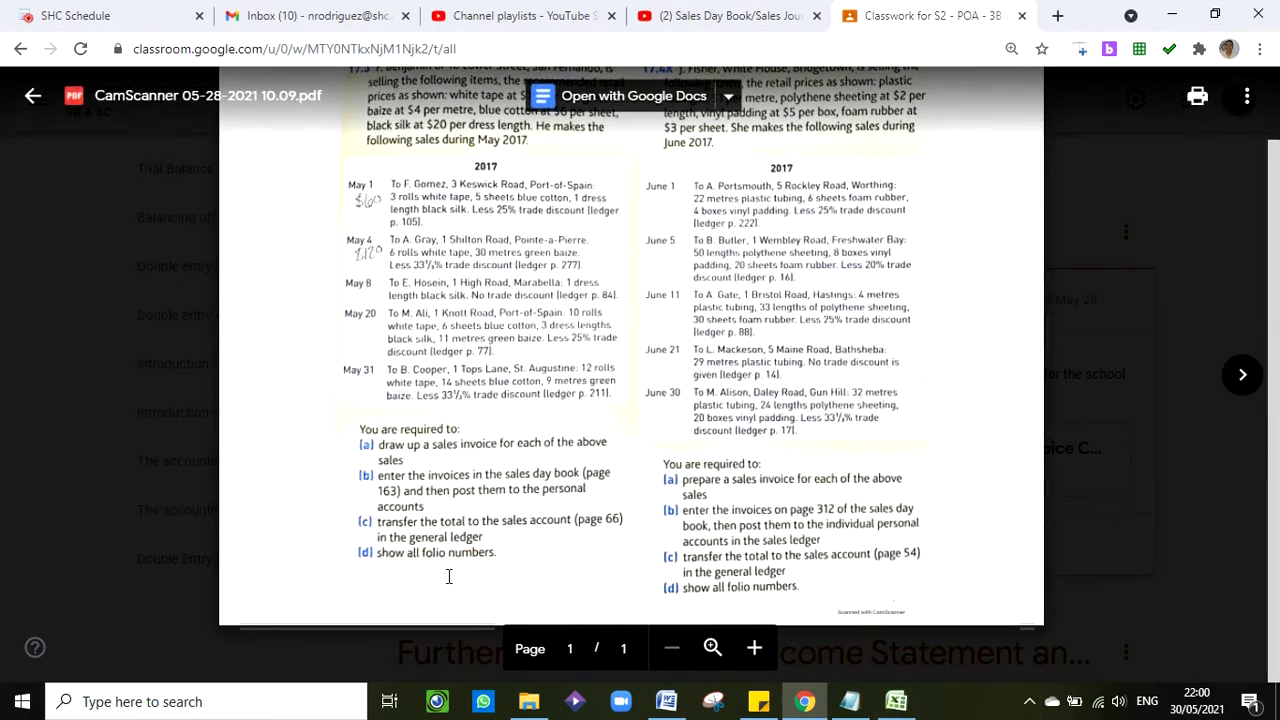
left_click(896, 701)
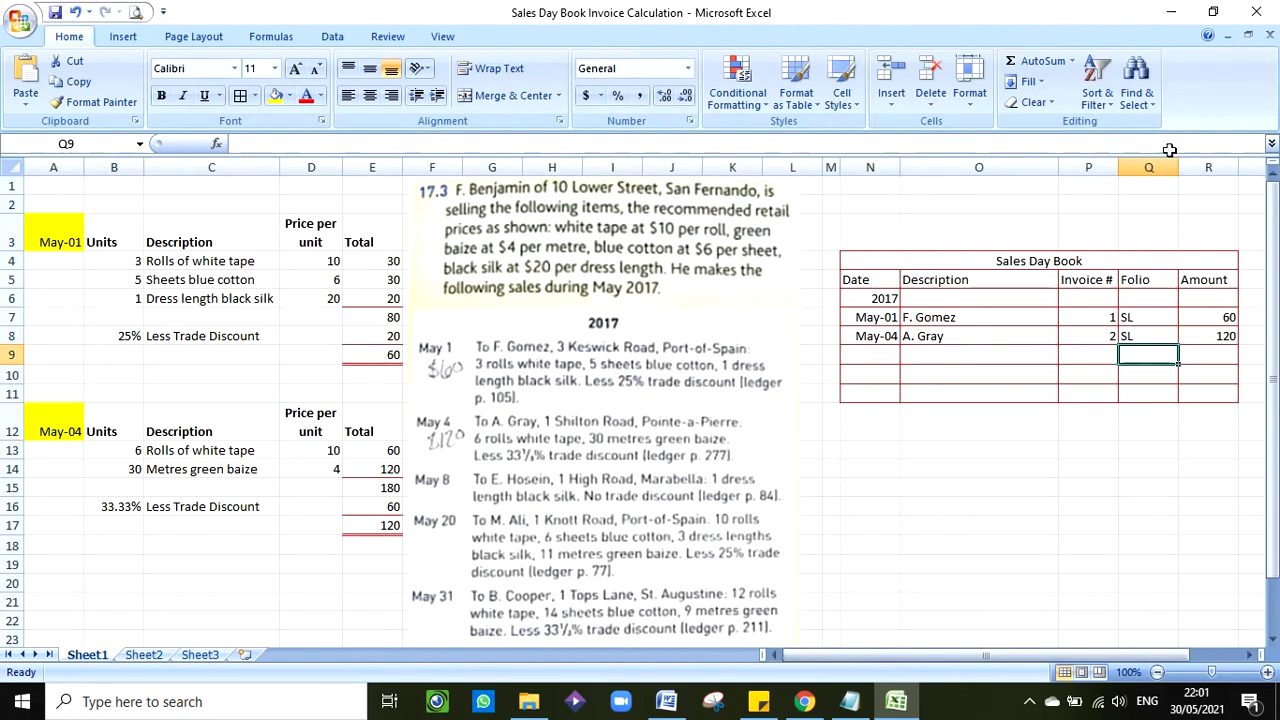
left_click(1172, 12)
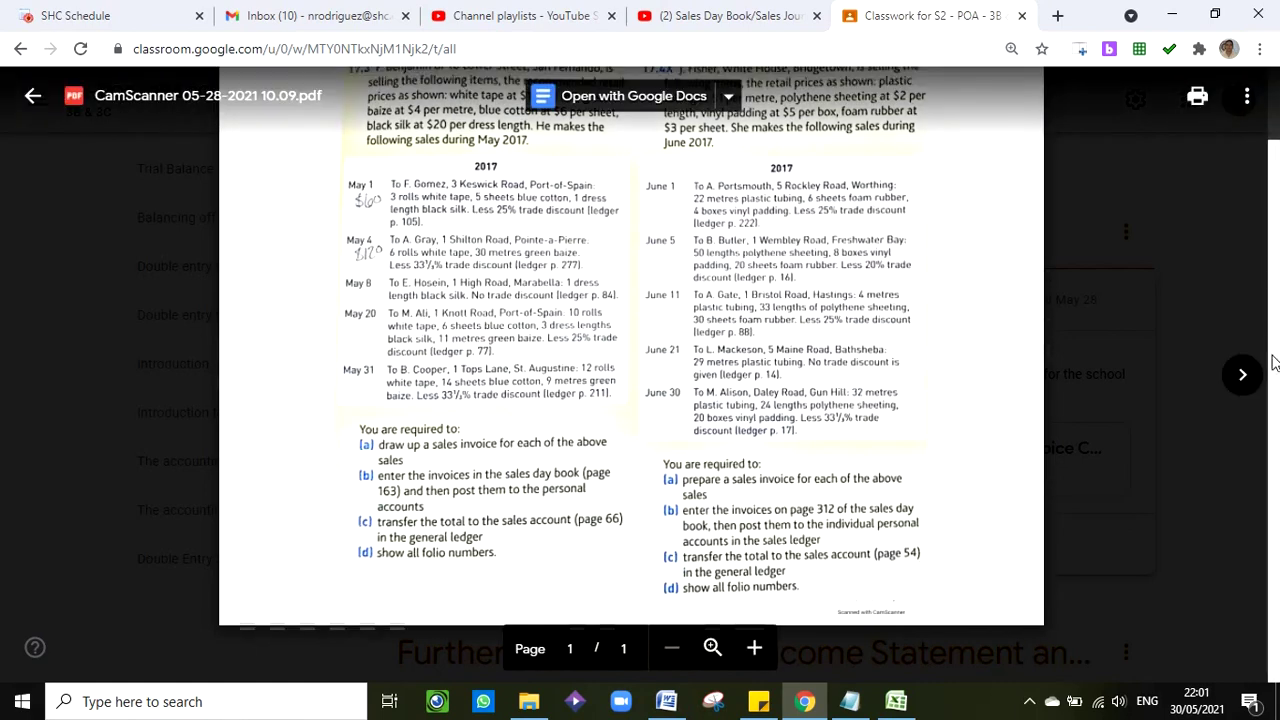
scroll(870, 190, "up", 2)
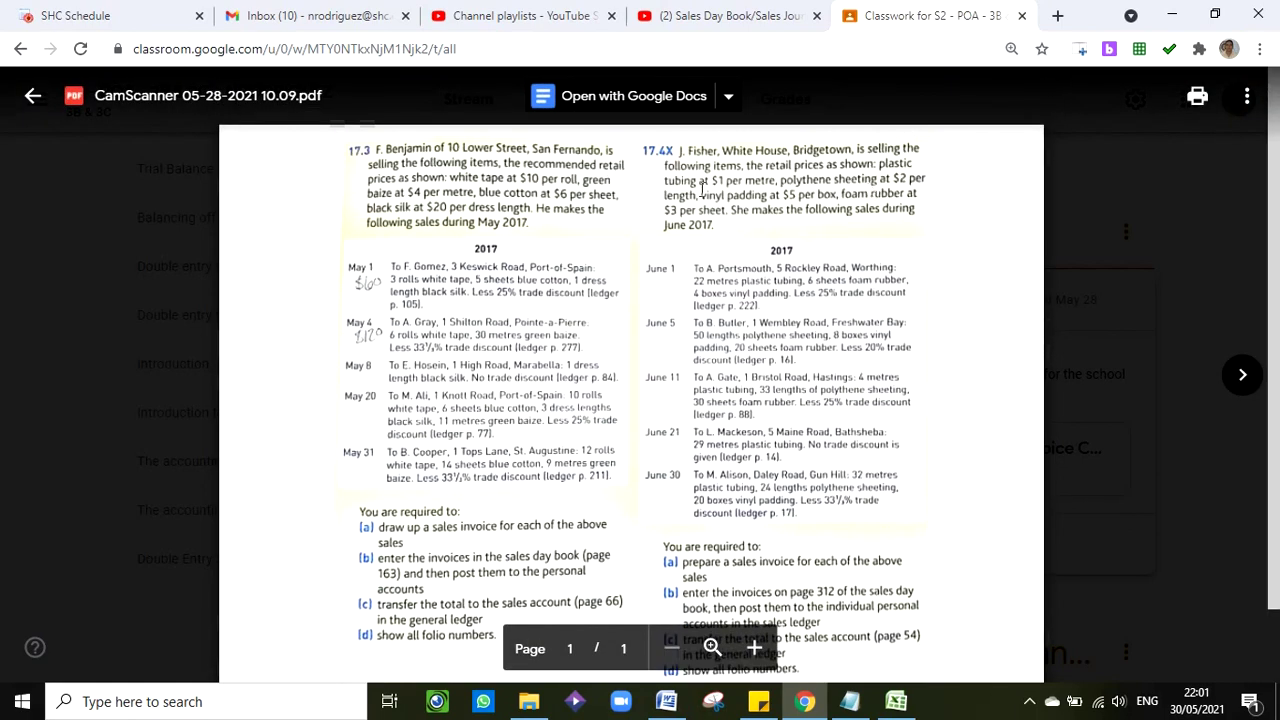